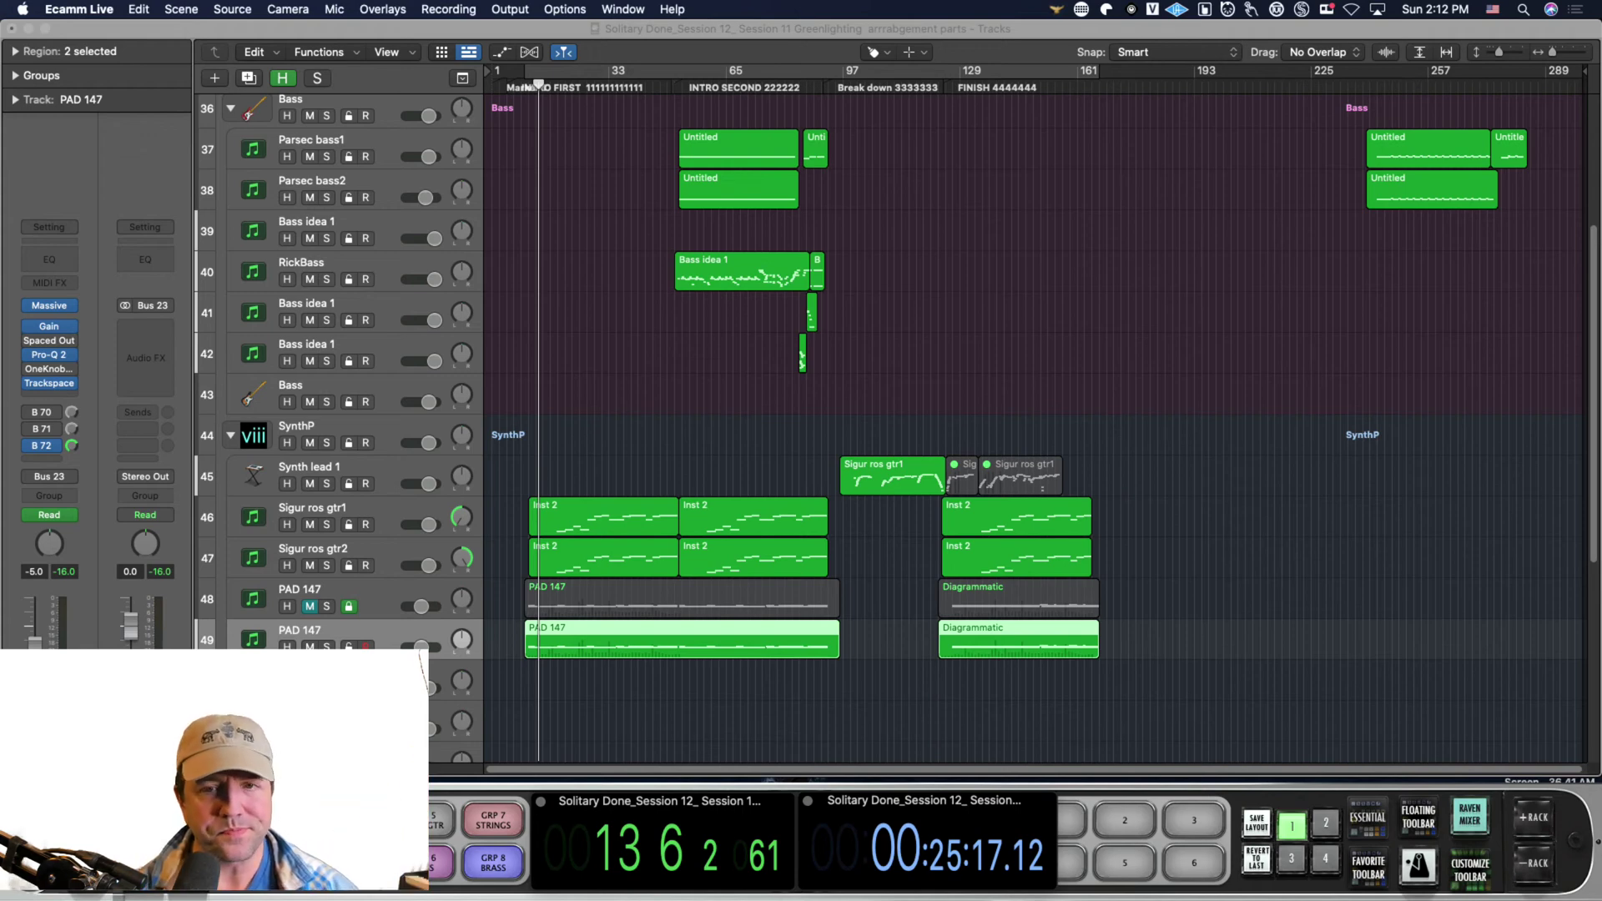
- Bypass Trackspace on the unmuted PAD 147 track and play the song from bar 12
left_click(532, 82)
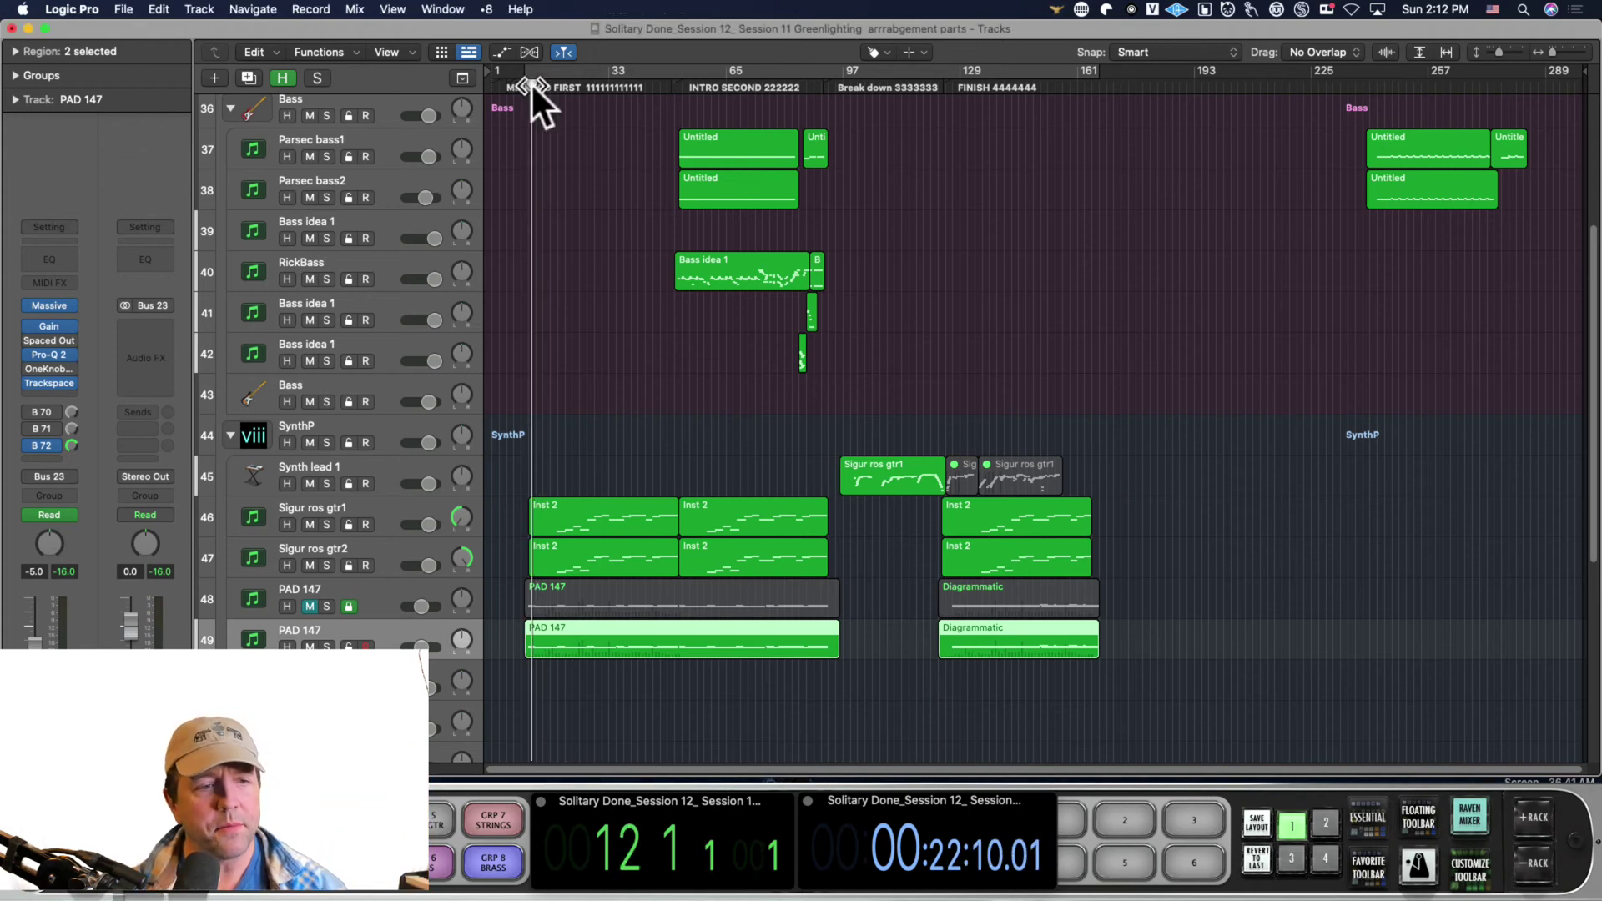
left_click(29, 382)
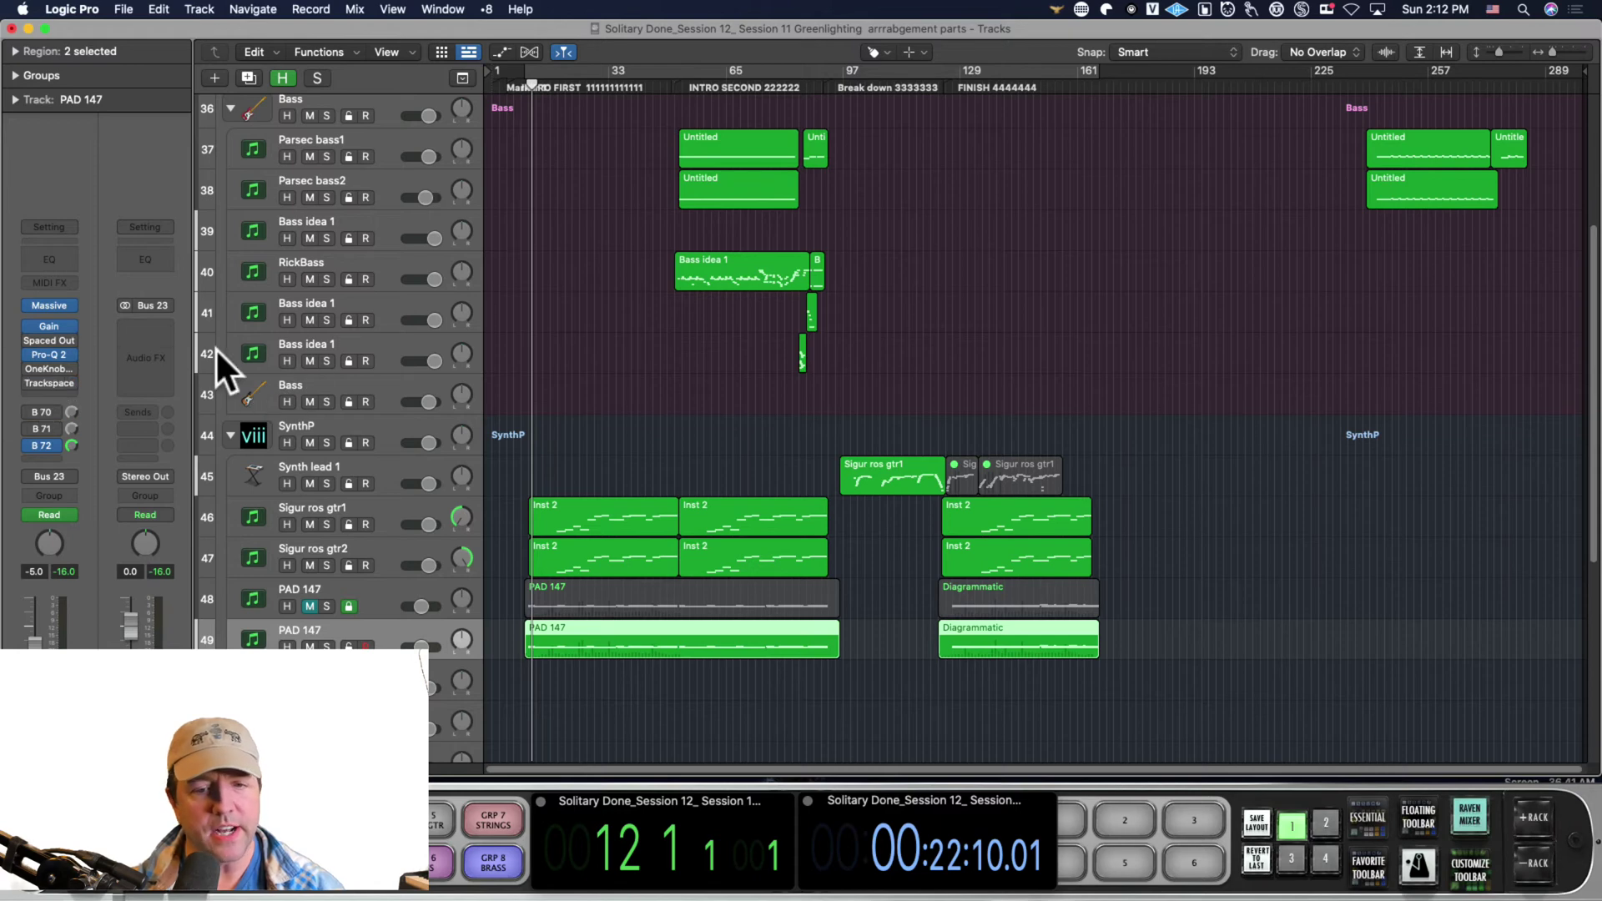
left_click_drag(515, 98, 514, 99)
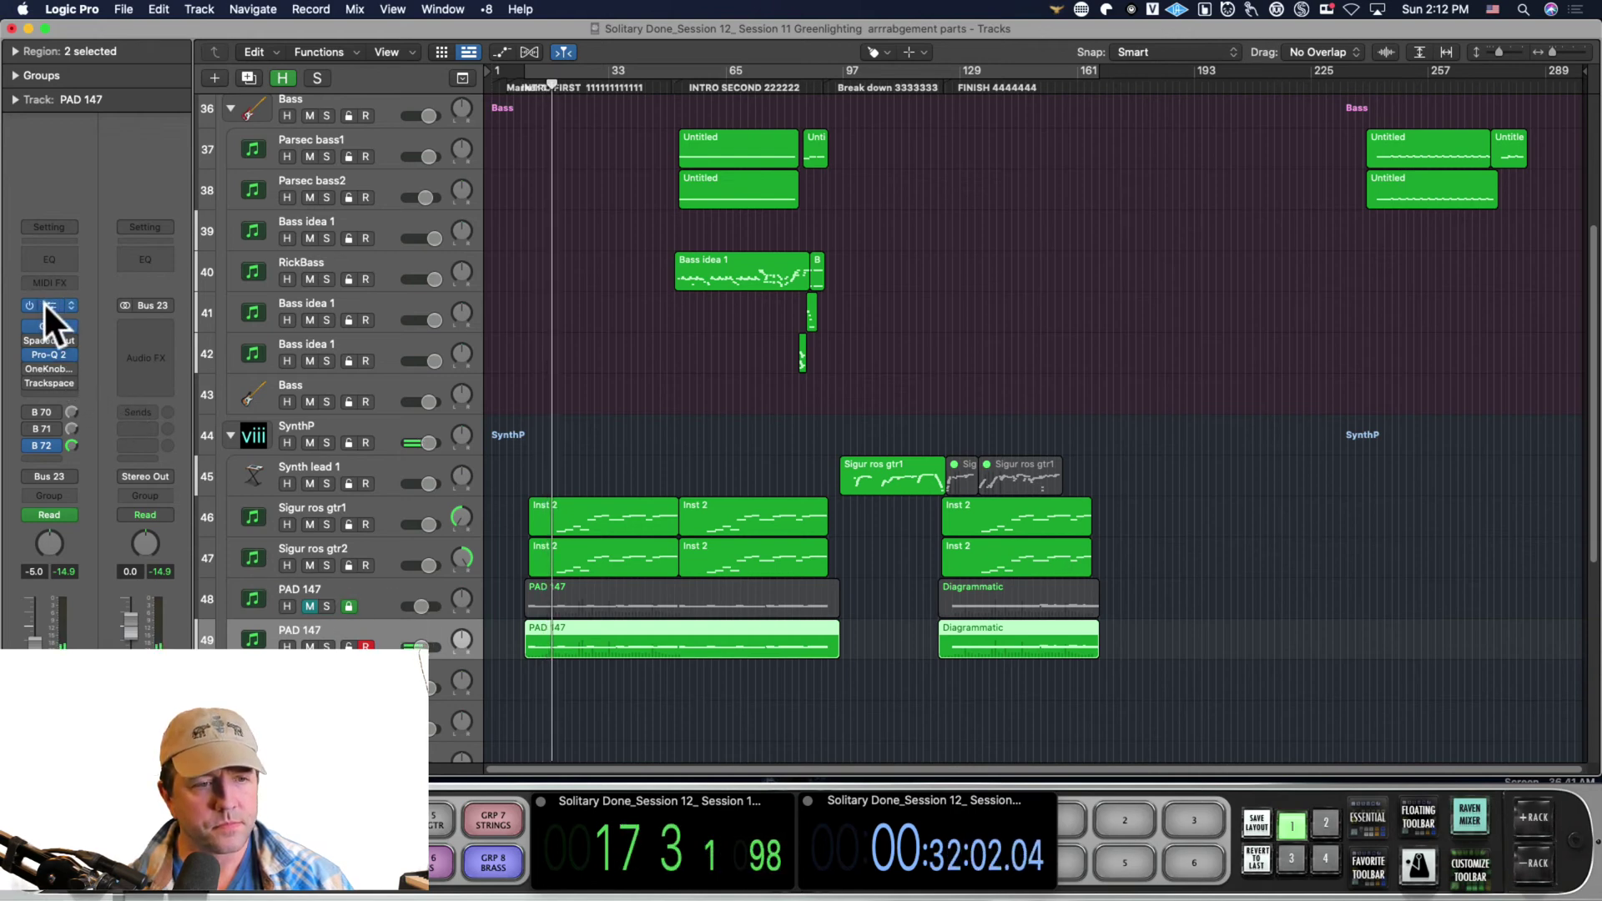
- Open the Massive instrument on PAD 147, examine its patch during playback and close its window
left_click(44, 301)
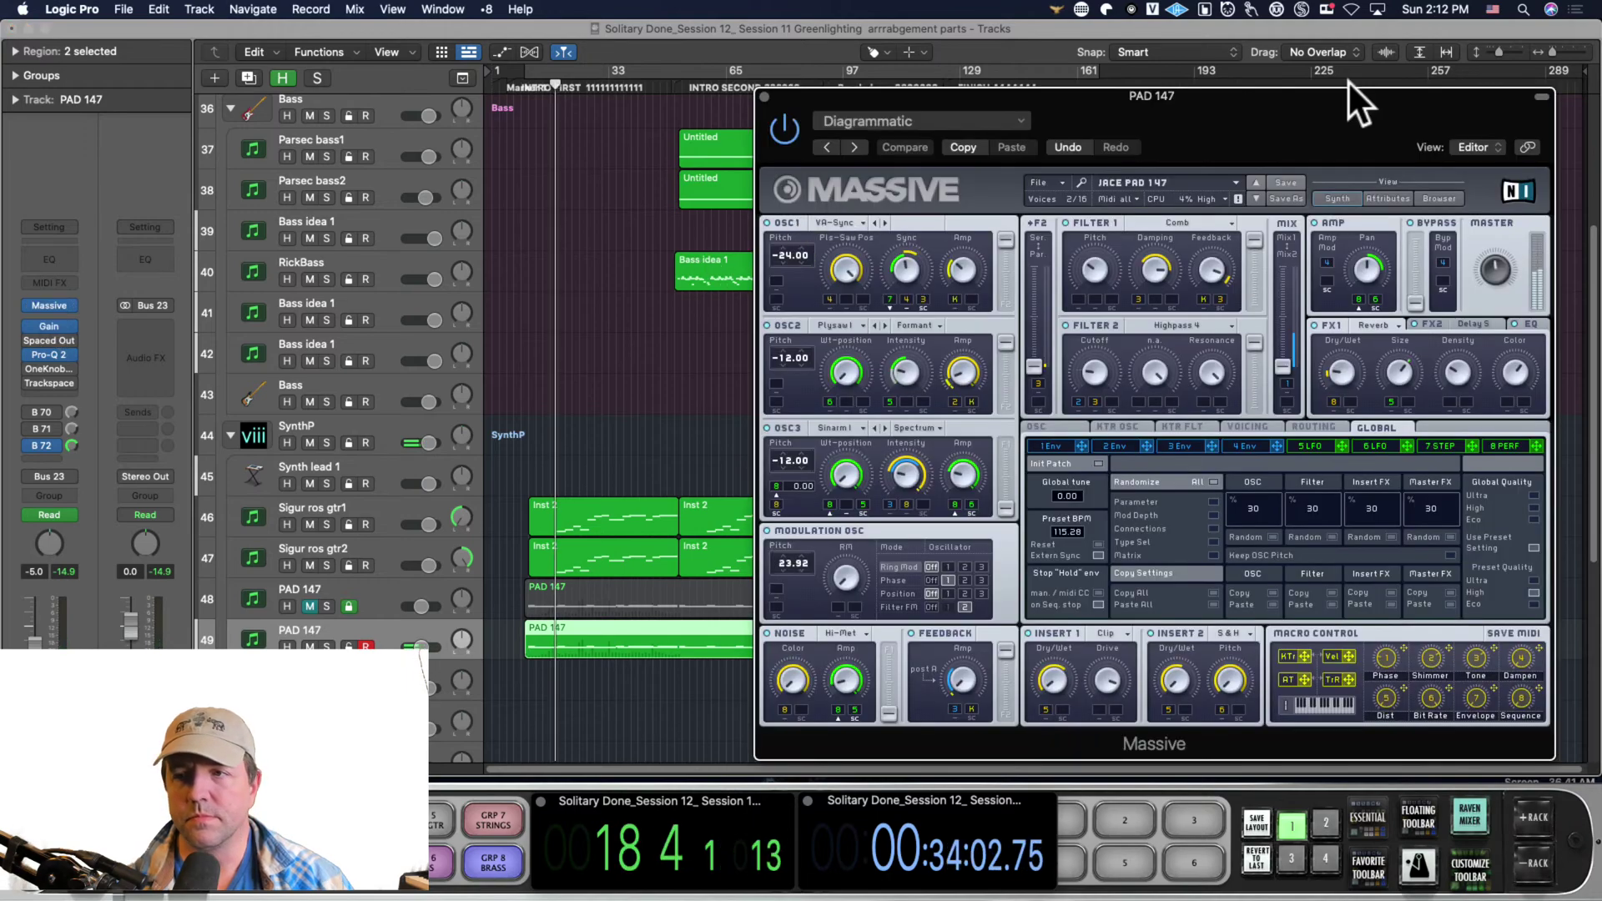
left_click_drag(1321, 131, 656, 99)
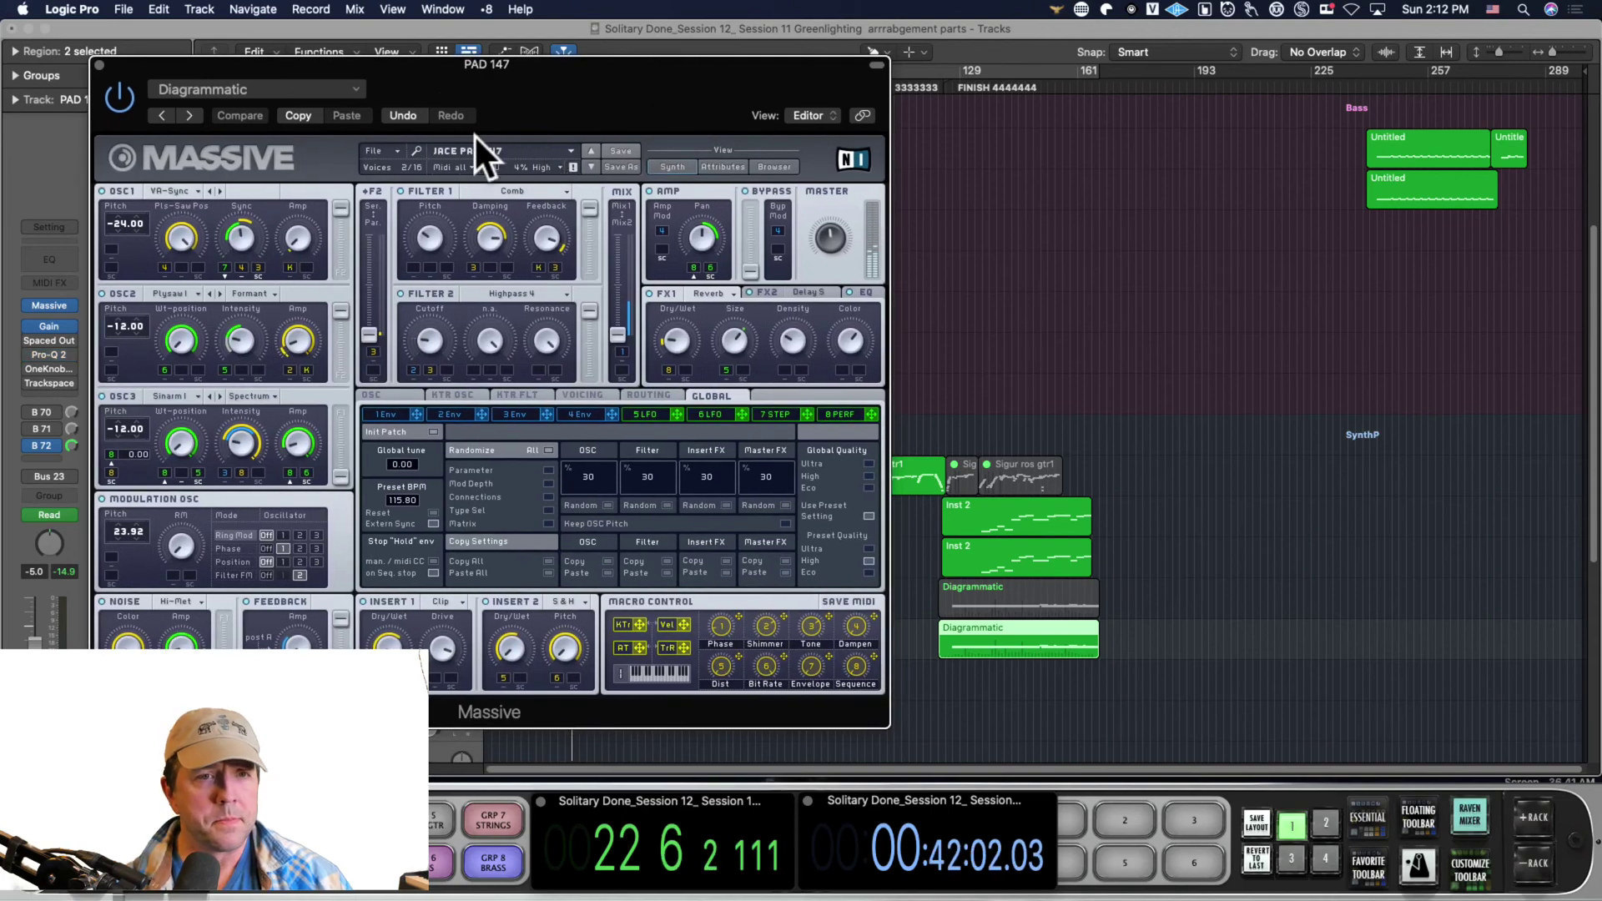
left_click_drag(237, 66, 931, 170)
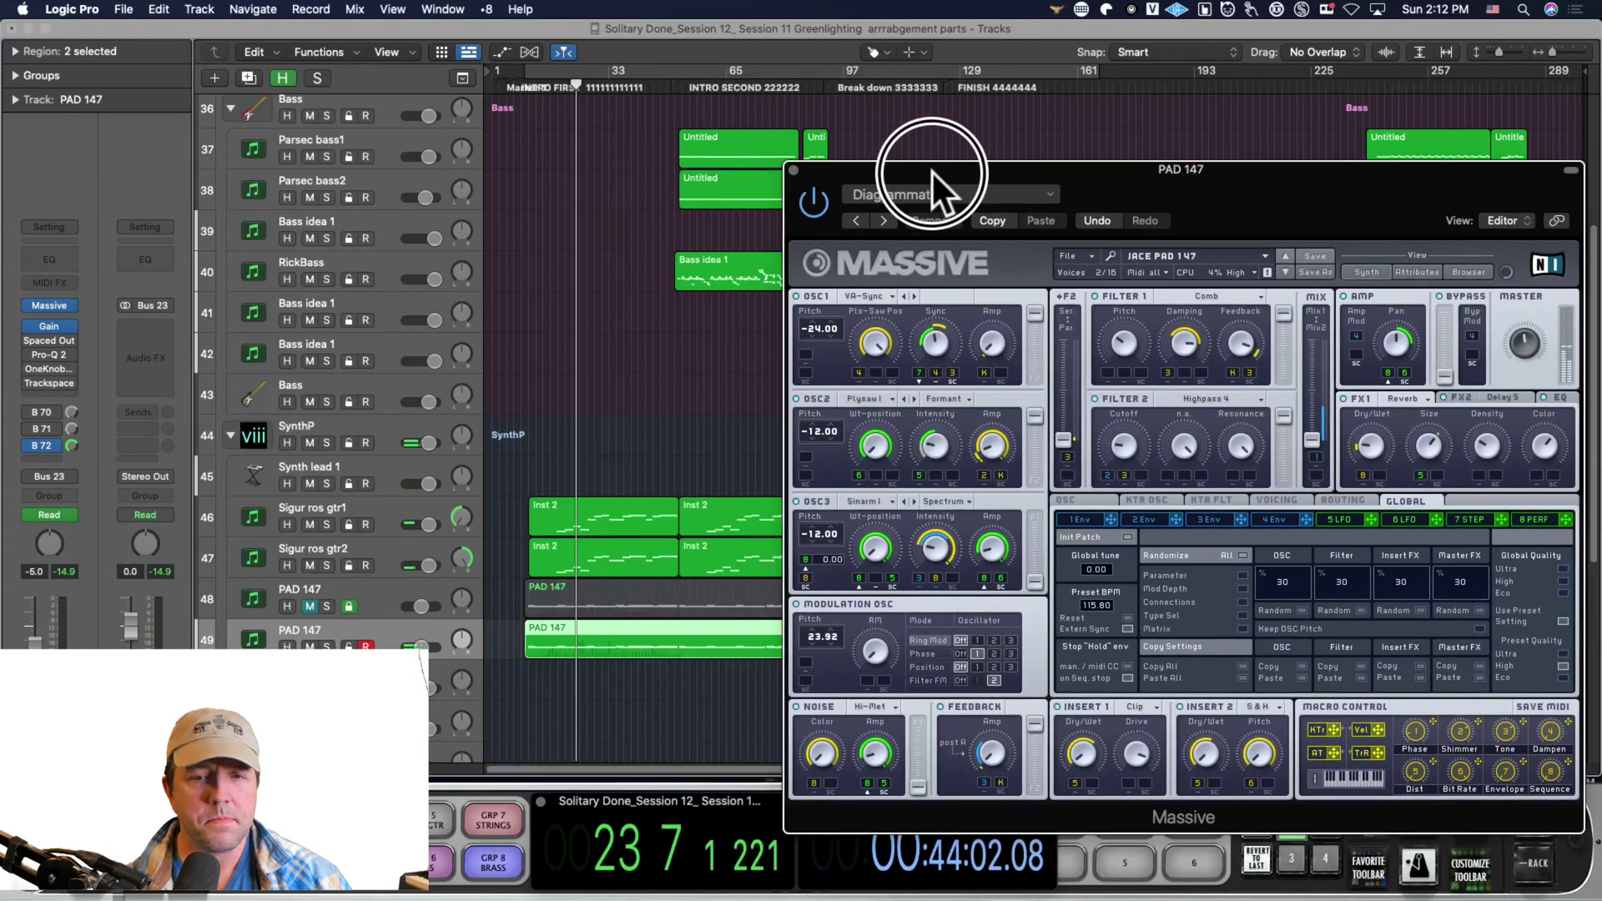
left_click_drag(791, 172, 792, 172)
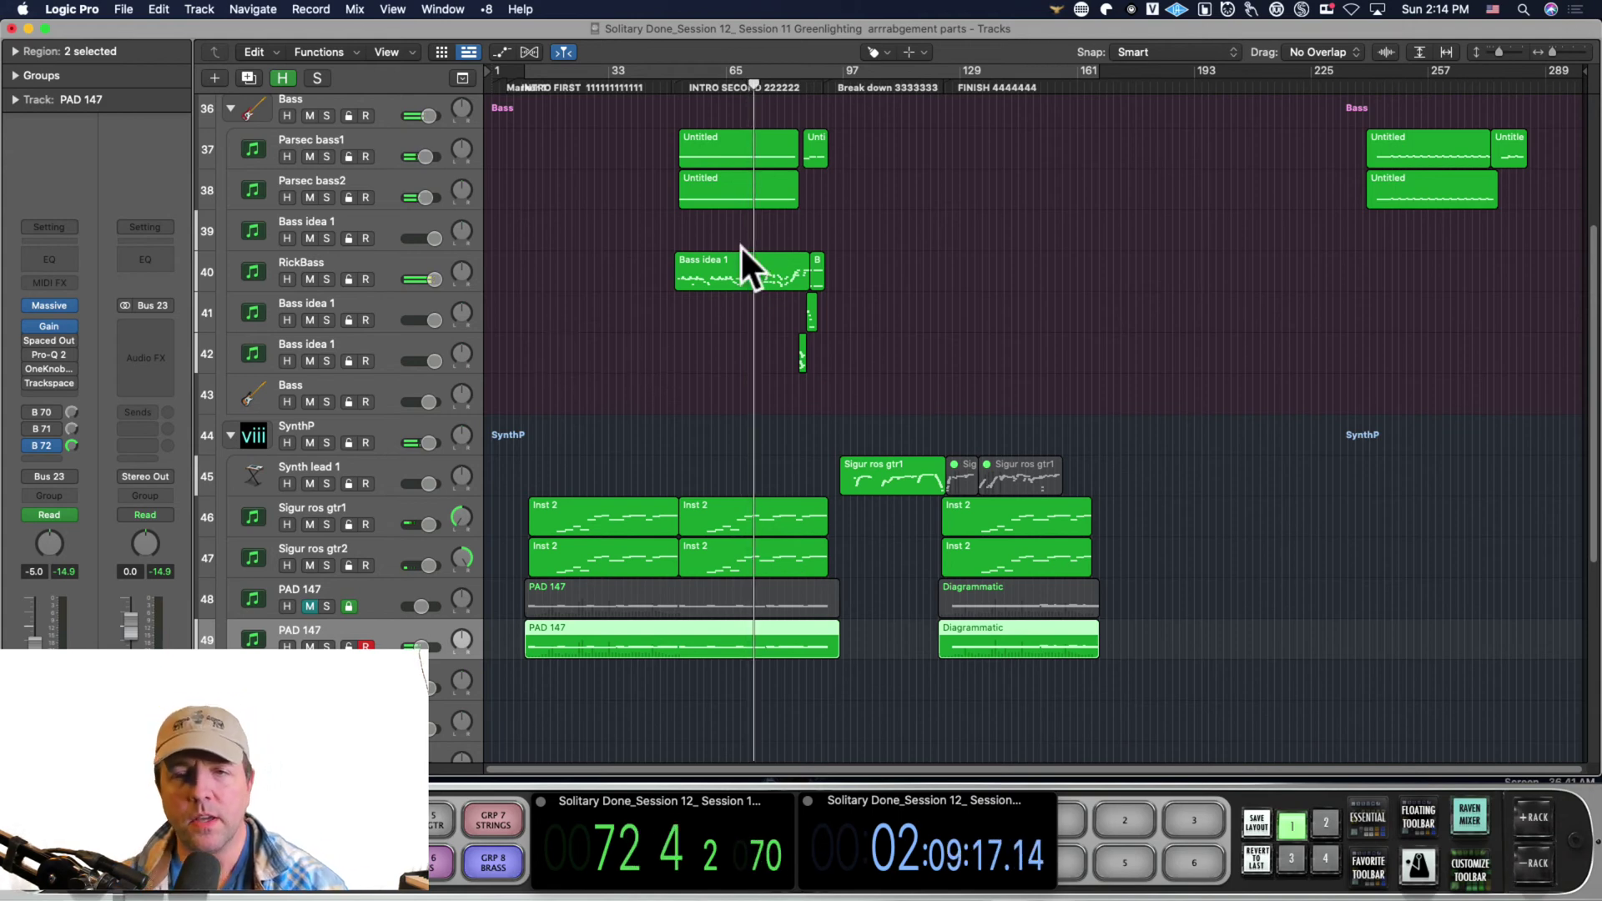
- Return the playhead to bar 12 and look at PAD 147's Massive patch once more
left_click(667, 83)
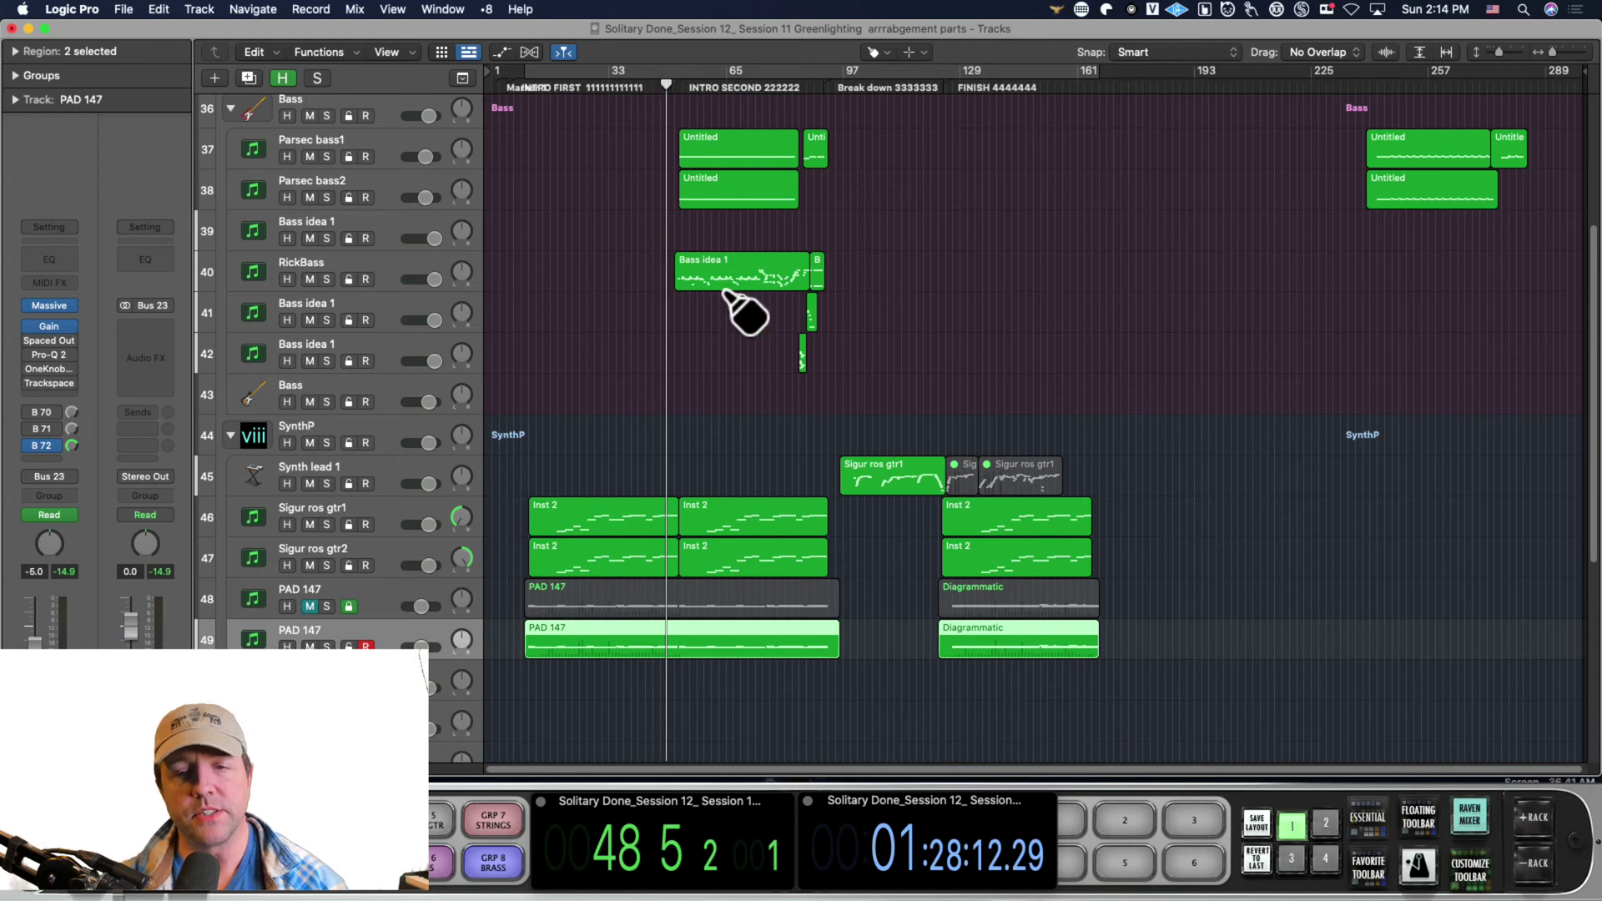
scroll(725, 300, "down", 2)
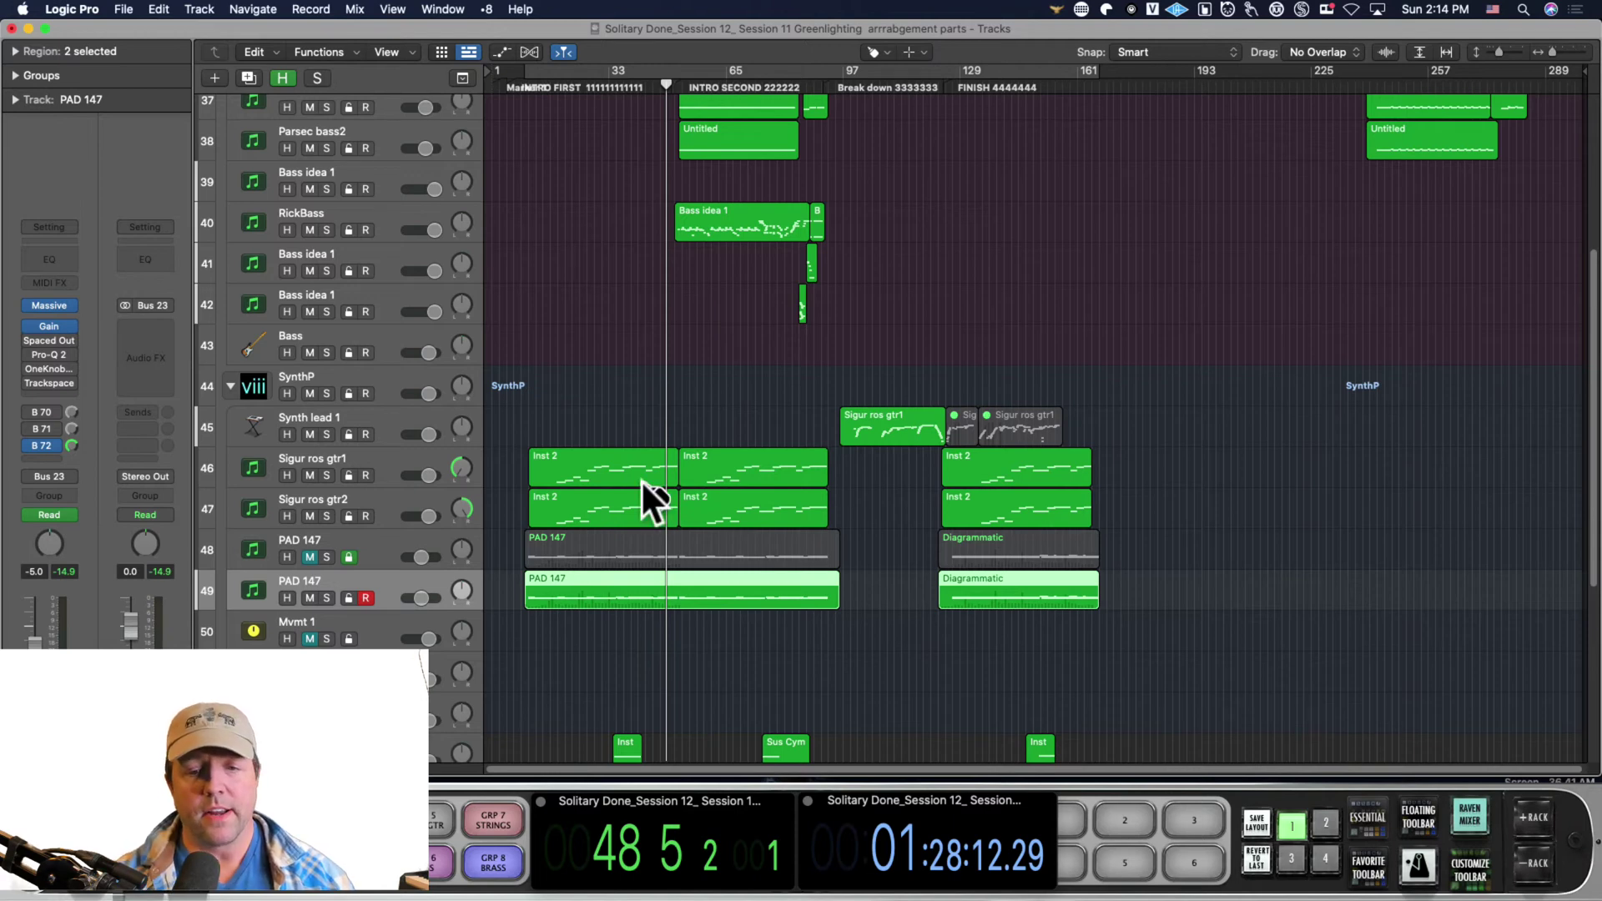
left_click_drag(543, 76, 530, 79)
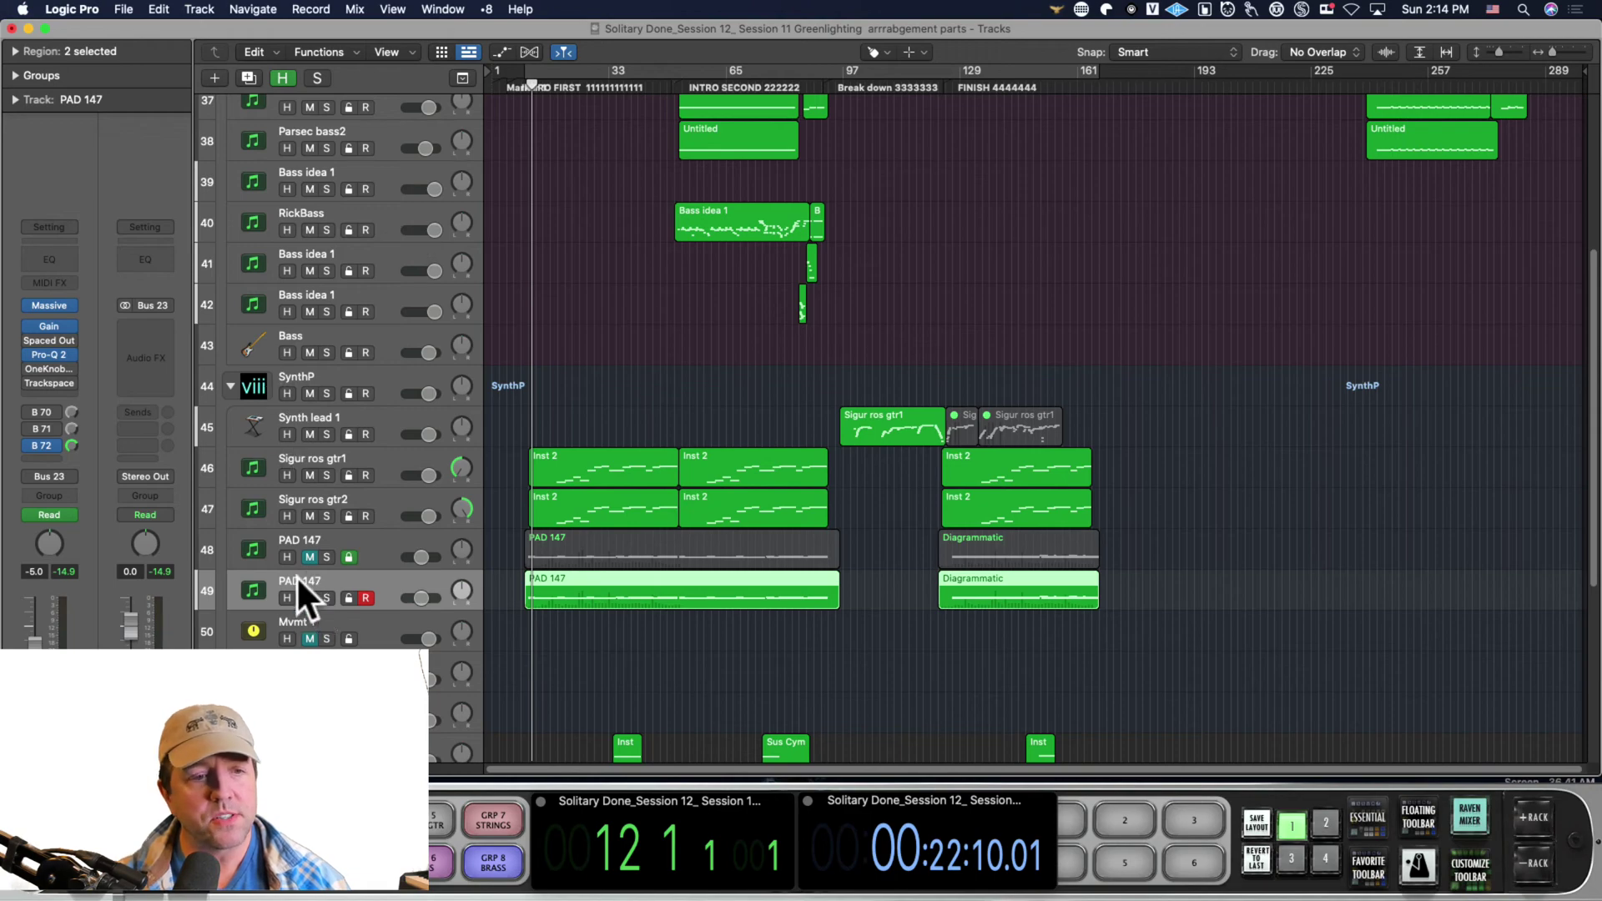
left_click(48, 305)
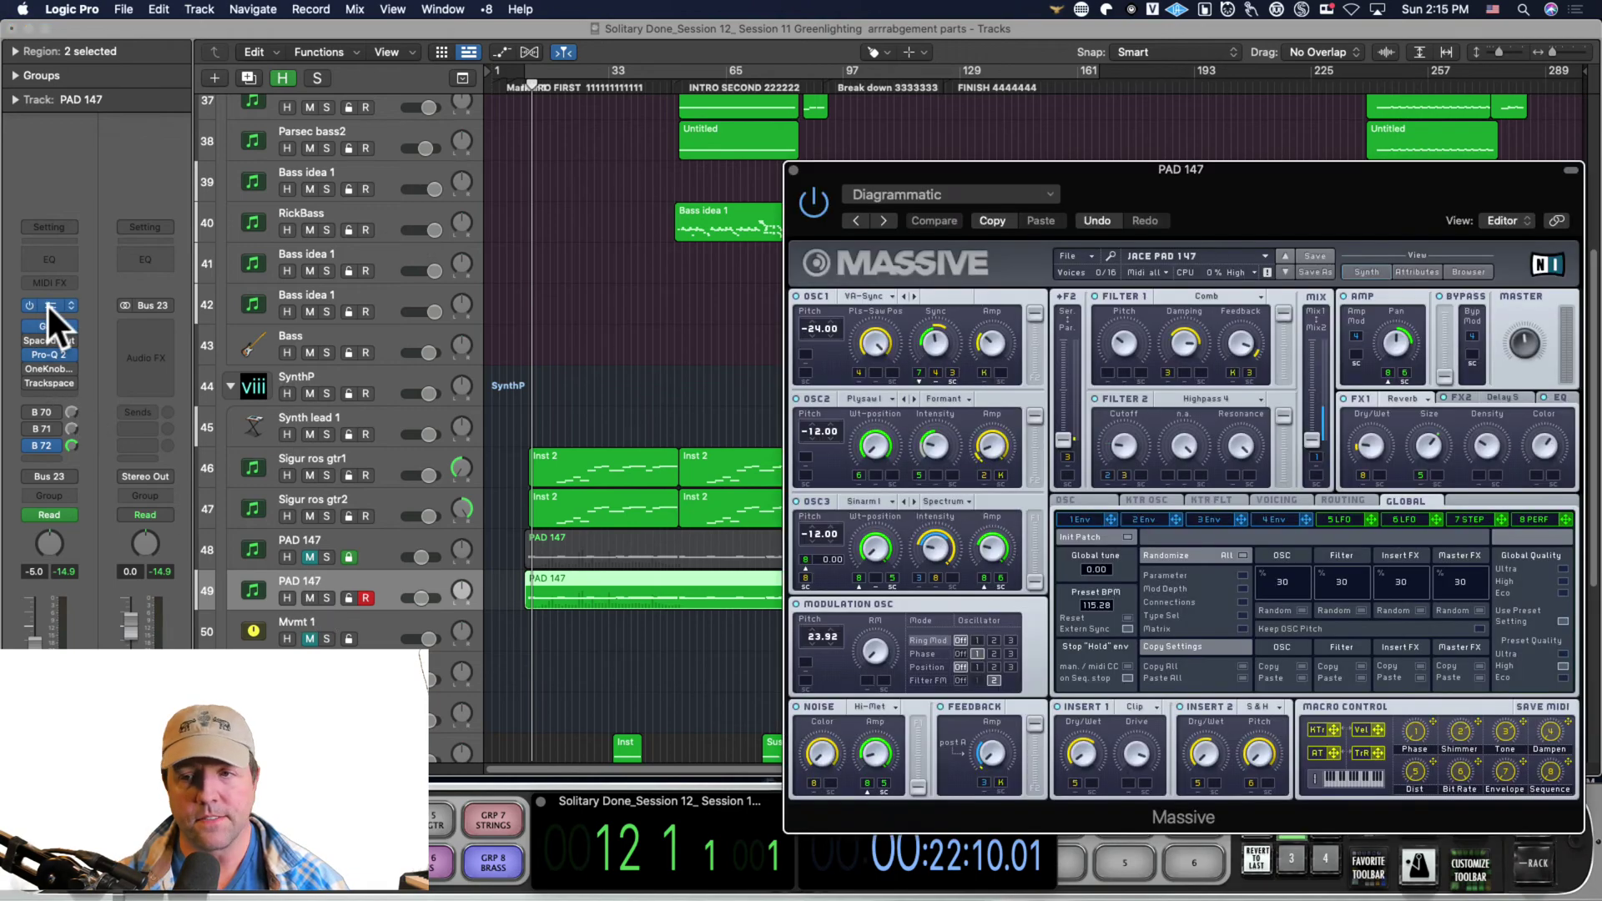
double_click(1118, 177)
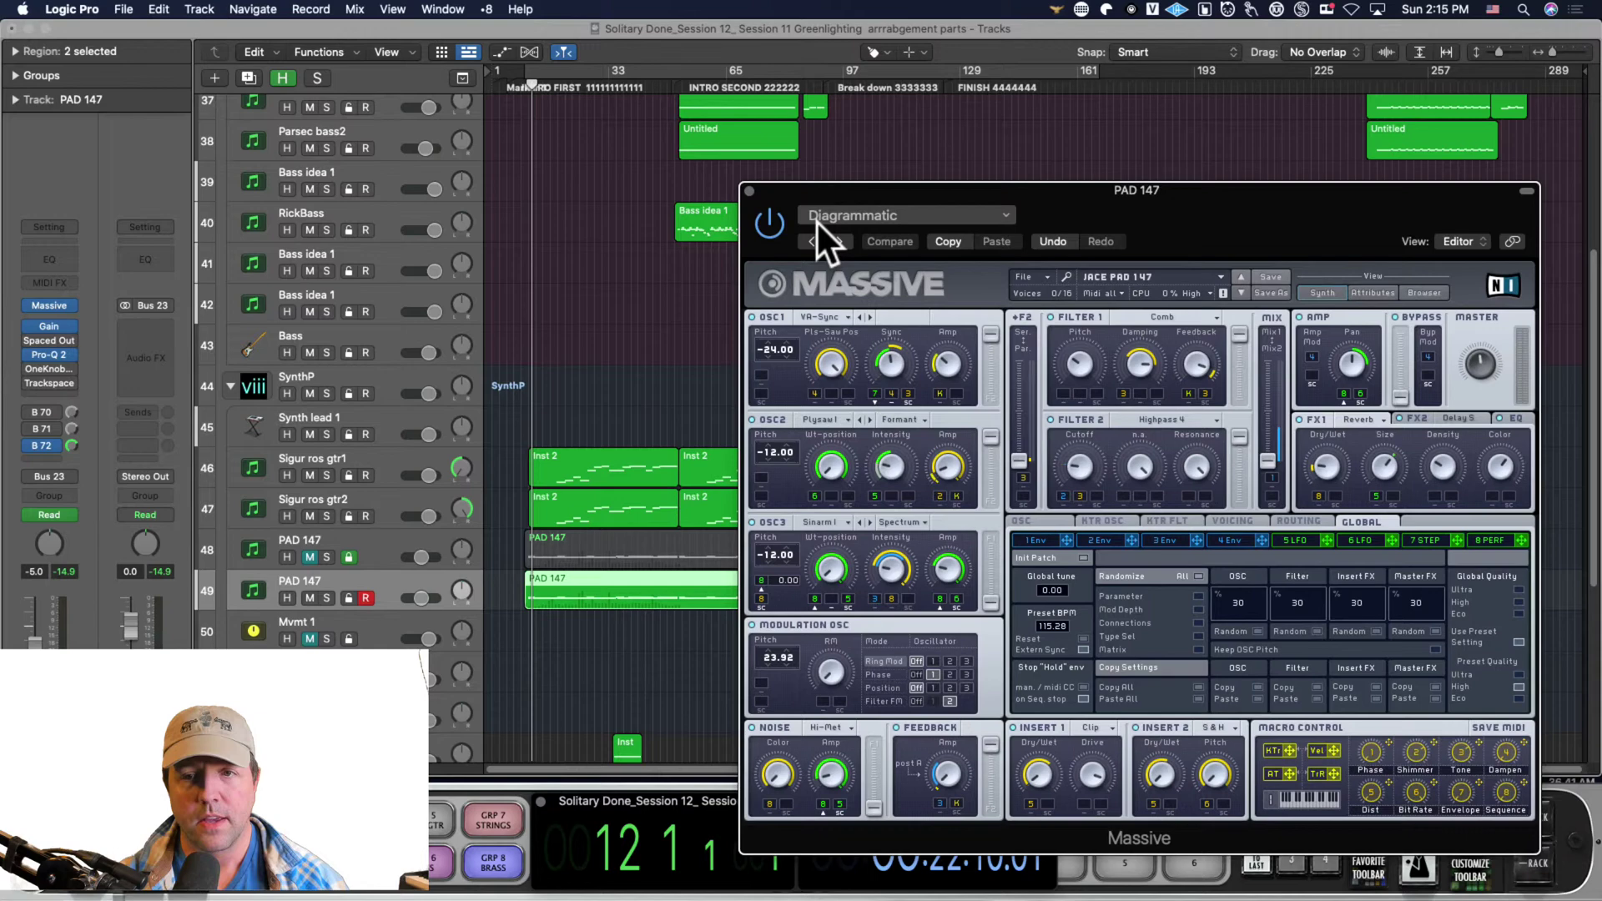
left_click(747, 189)
- Open the Pro-Q 2 equalizer on PAD 147 and place its window clear of the track headers
left_click(36, 355)
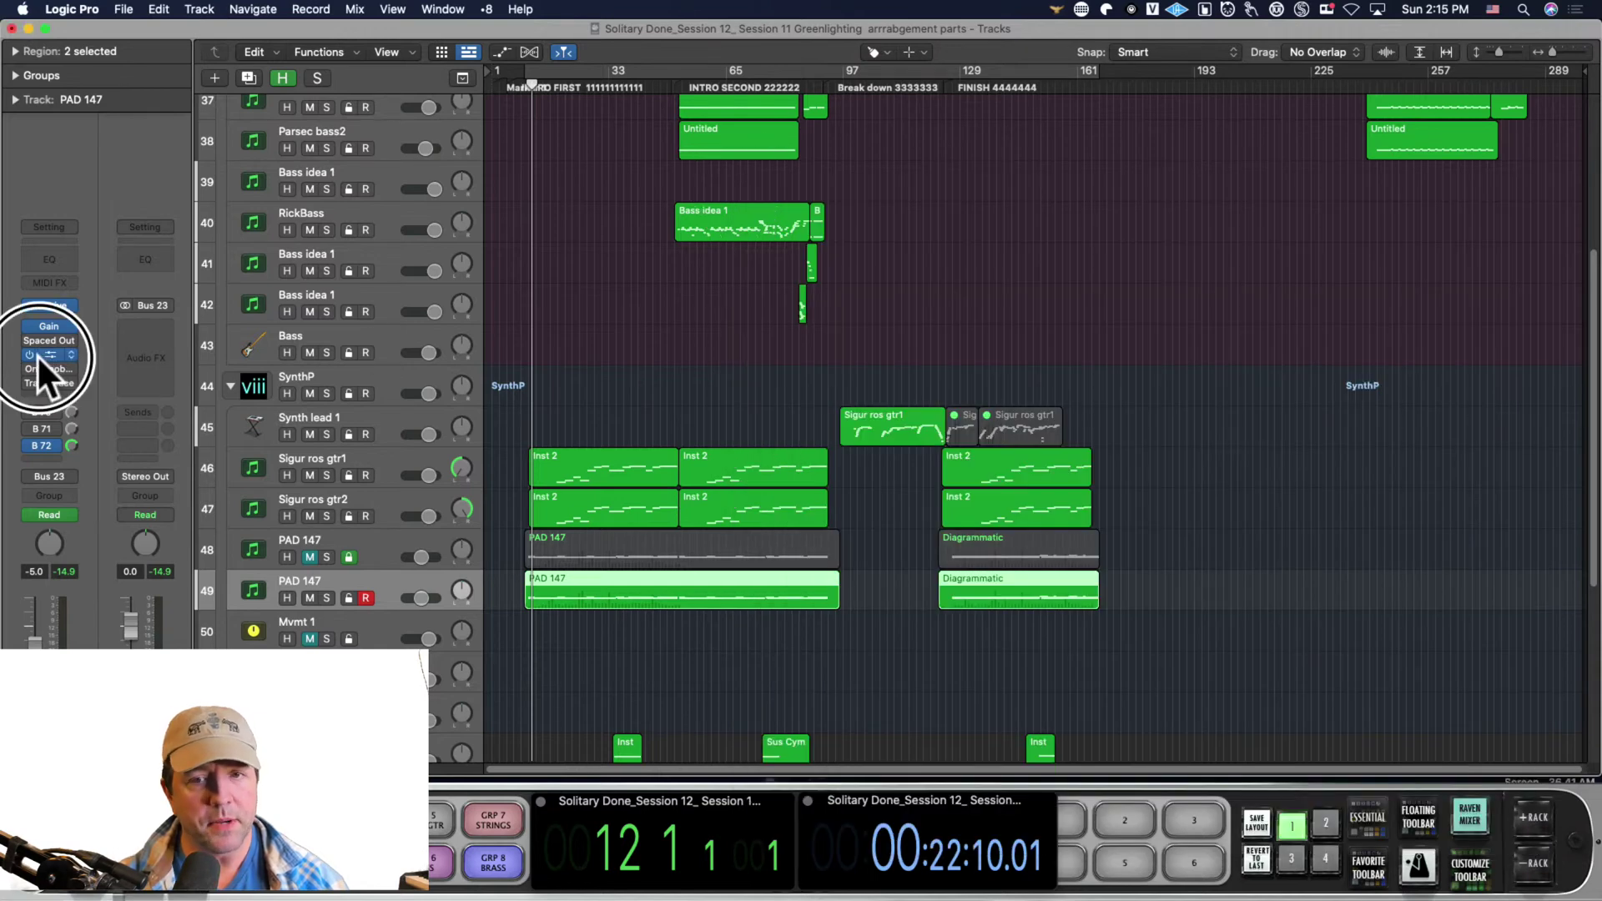
left_click_drag(953, 255, 879, 155)
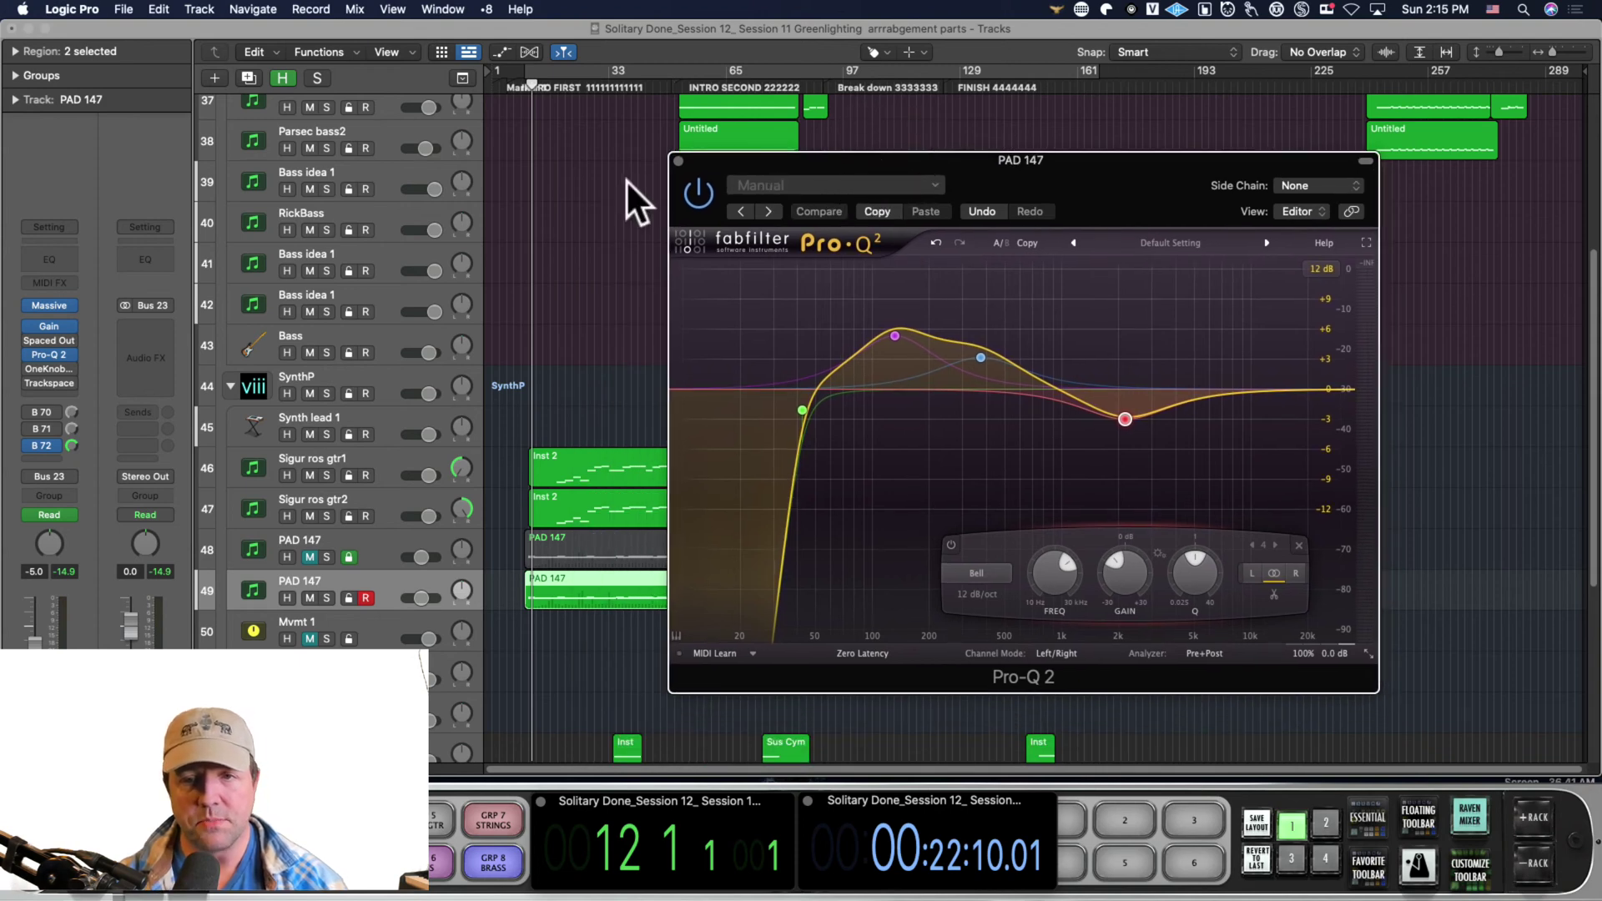
left_click(699, 194)
- Play from bar 9 and solo the unmuted PAD 147 track
left_click_drag(540, 84, 521, 91)
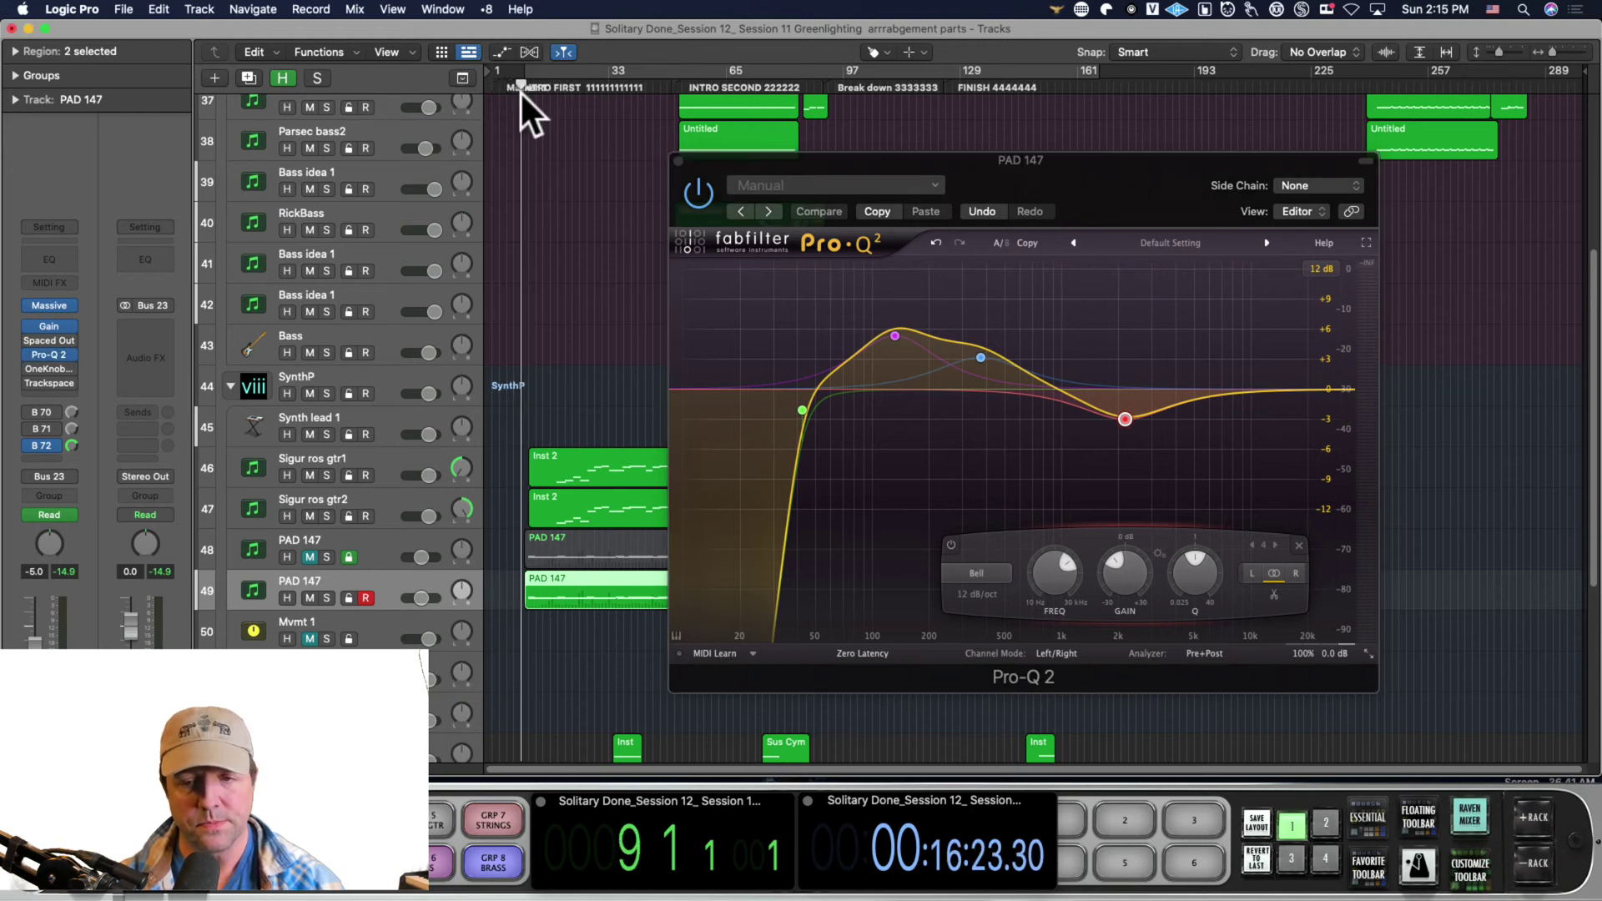
key("space")
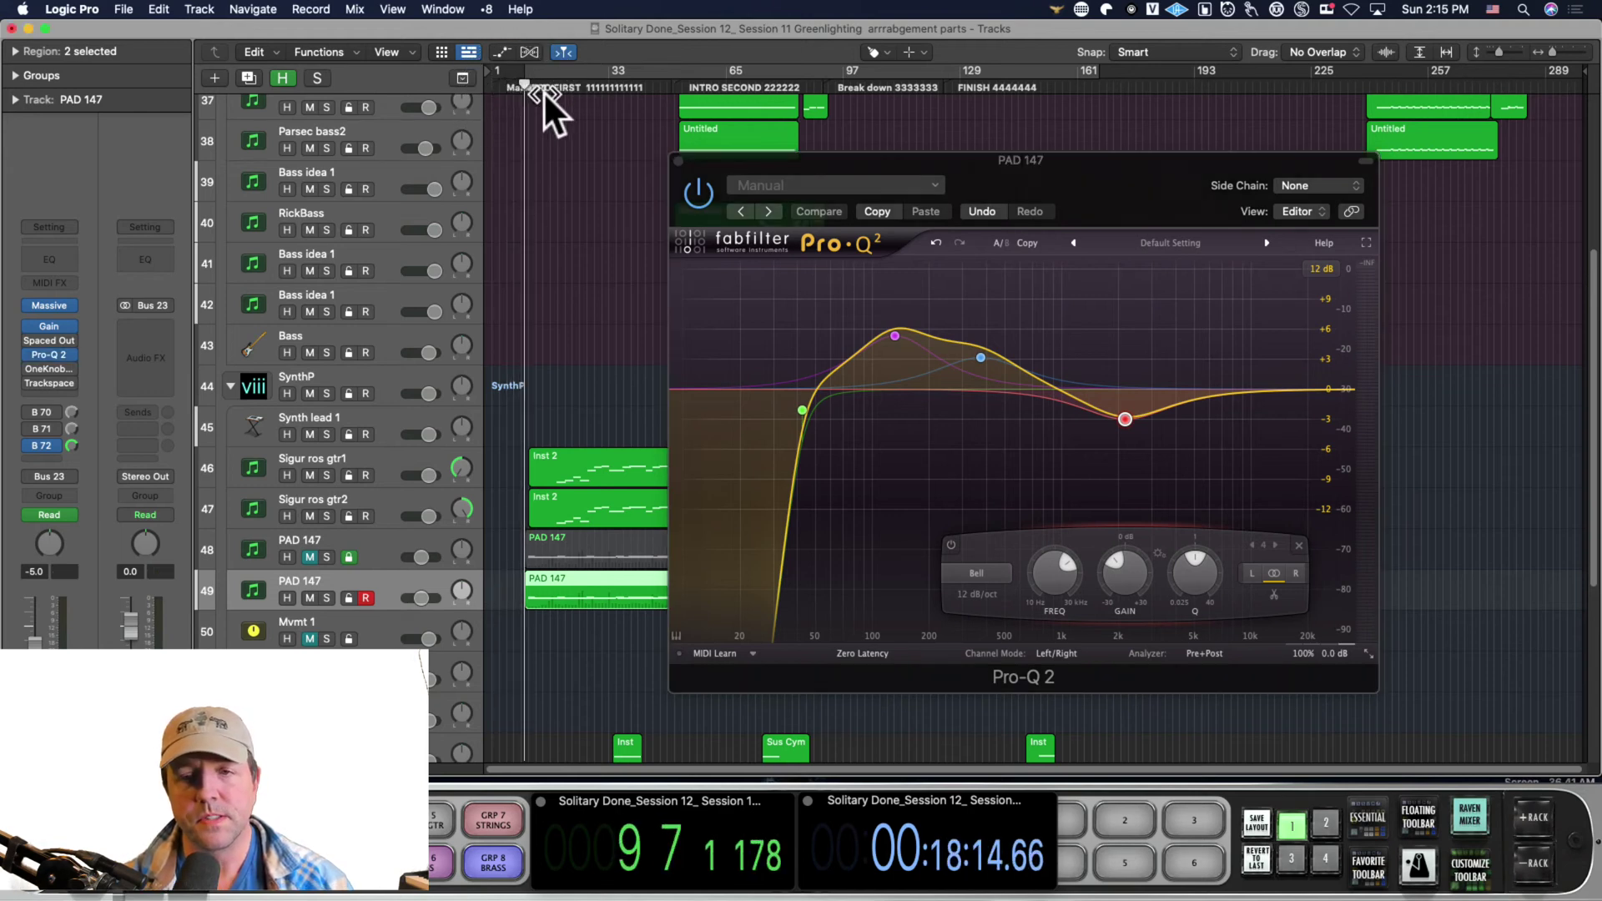
left_click(326, 599)
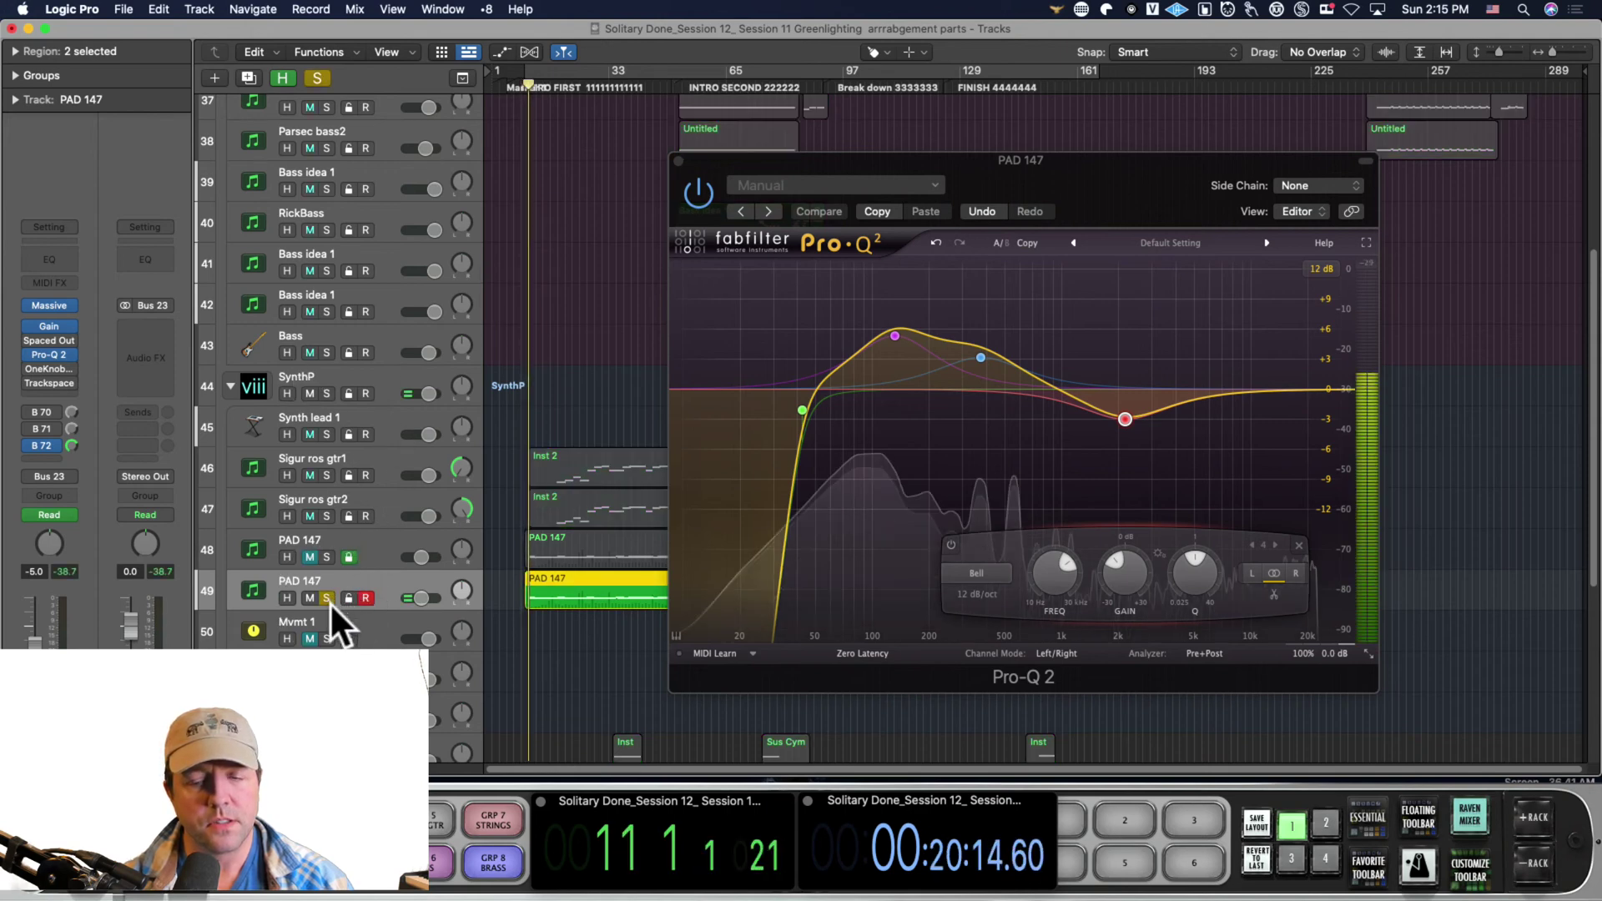
- Toggle the bypass of PAD 147's Pro-Q 2 to compare the soloed pad with and without EQ
left_click(700, 191)
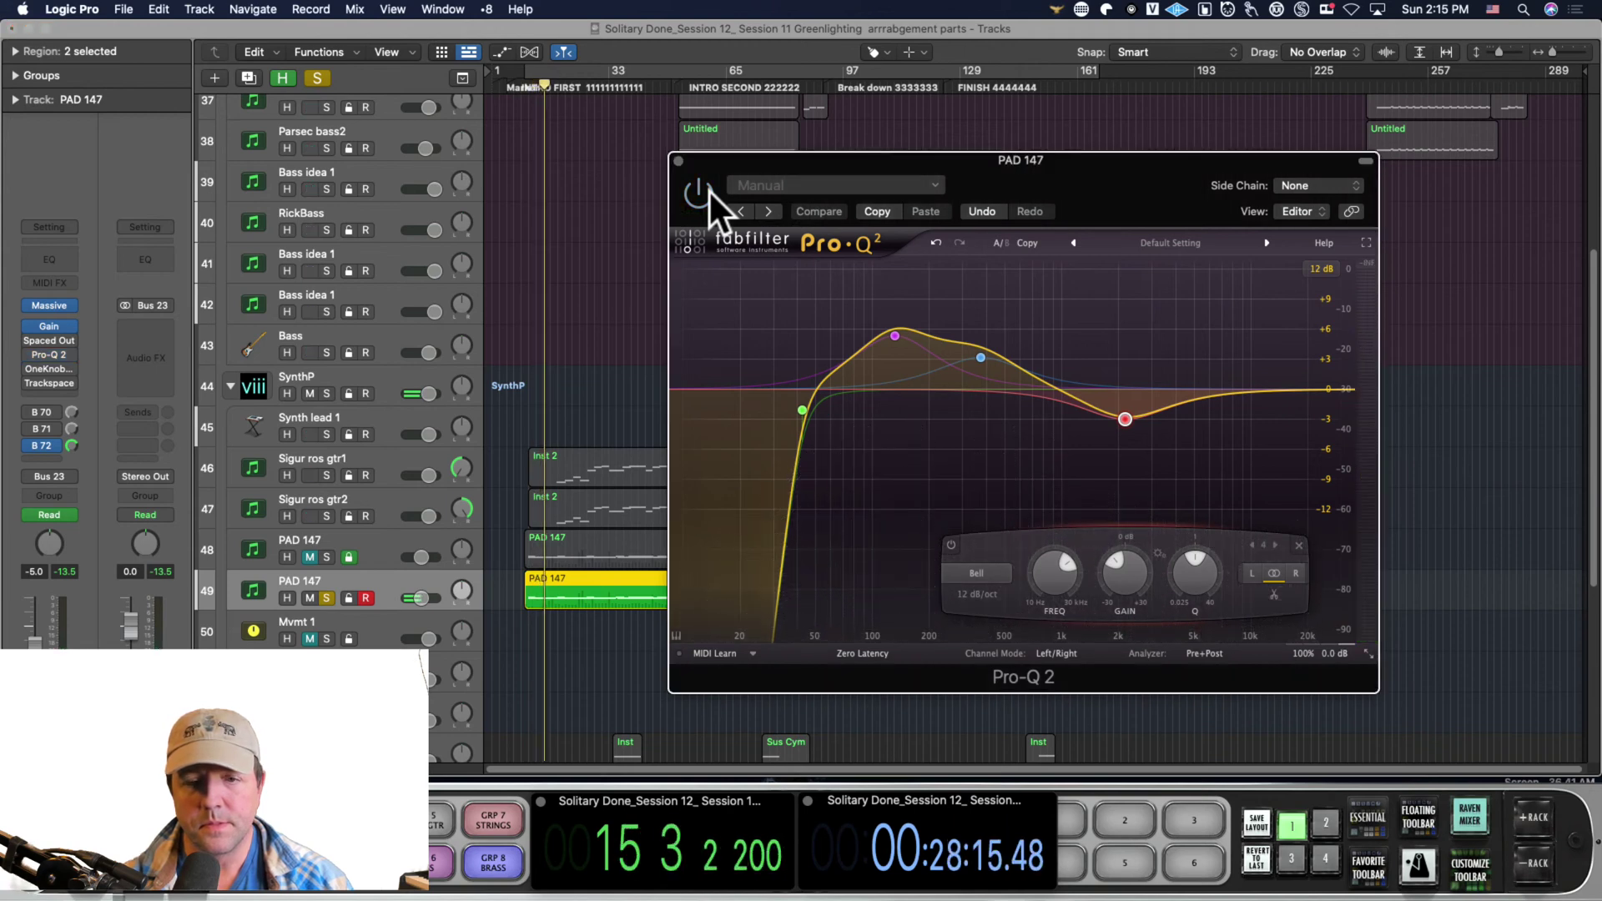
left_click(709, 190)
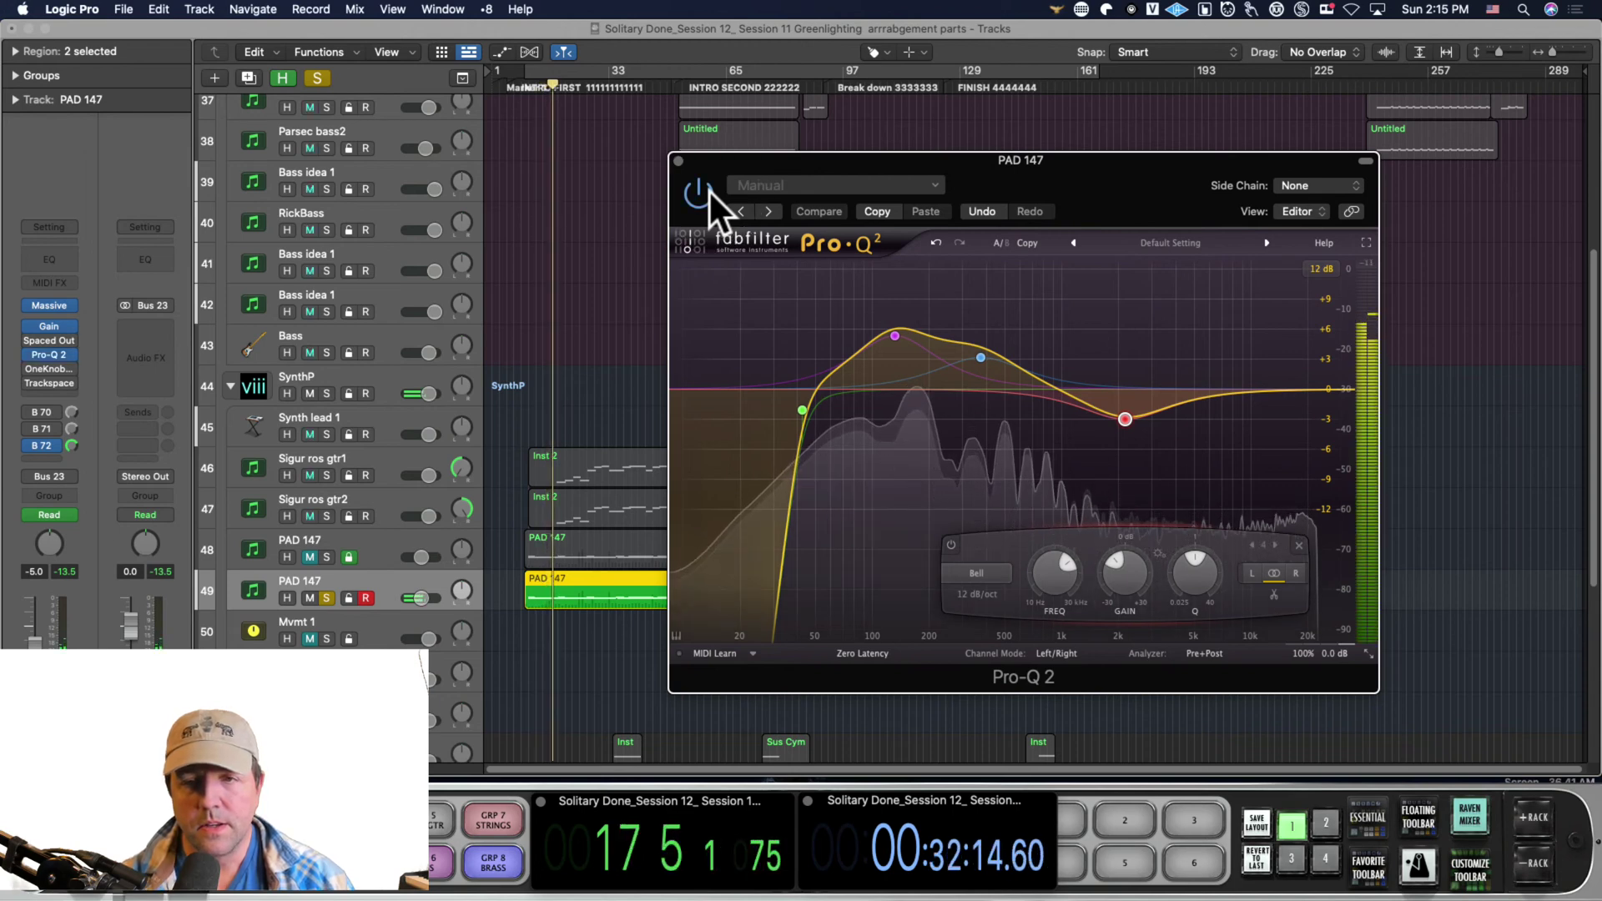
left_click(709, 189)
left_click_drag(888, 157, 893, 162)
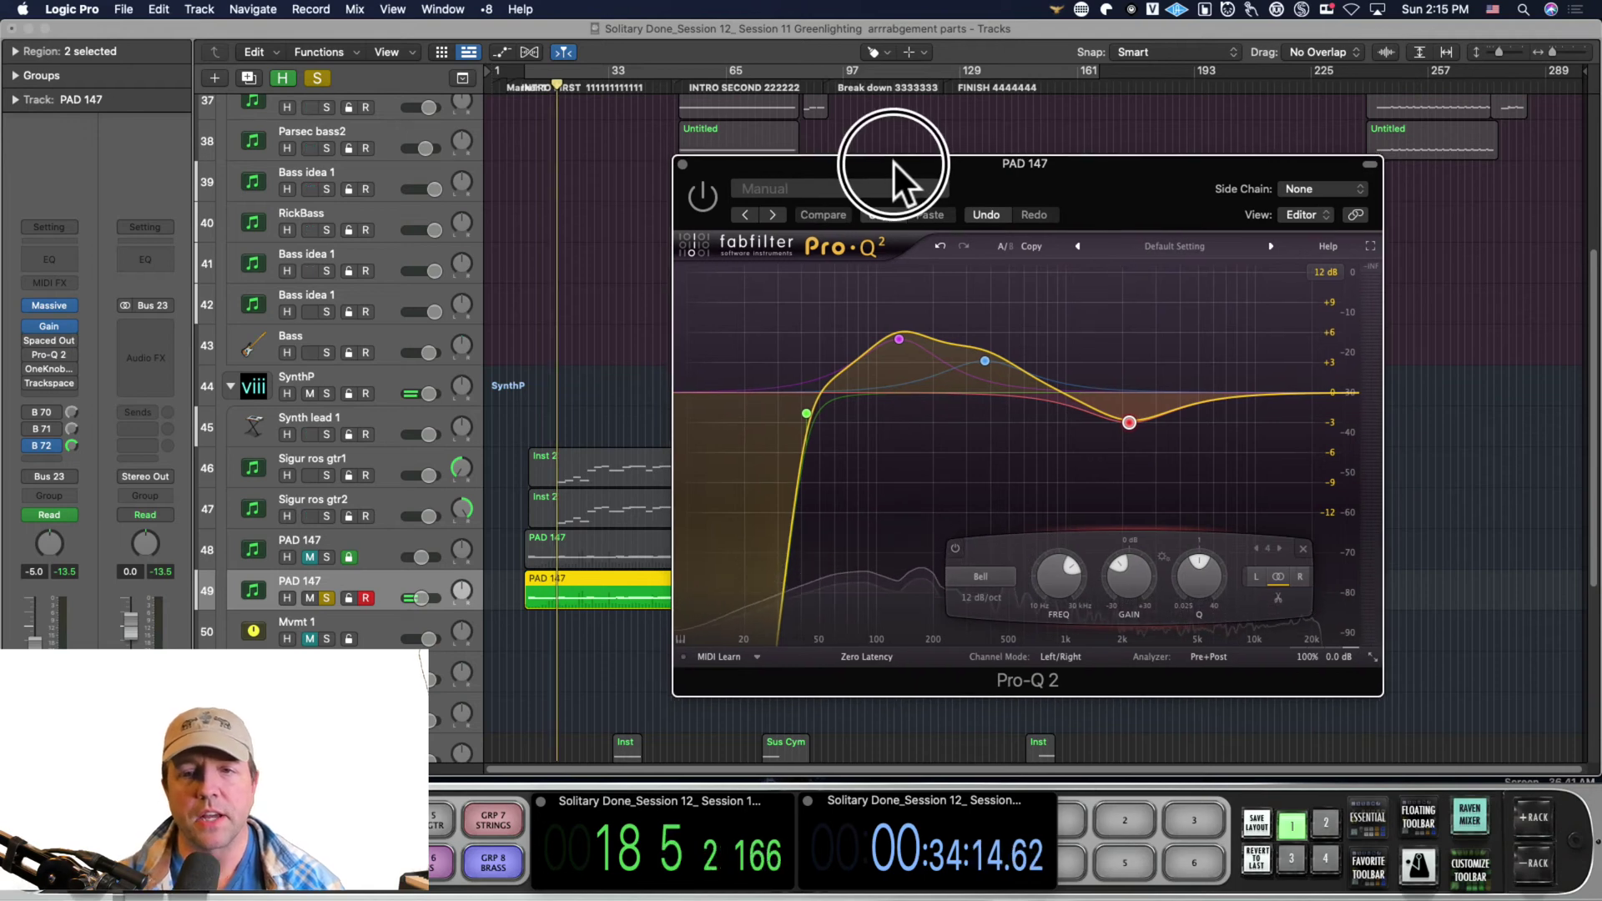
left_click(702, 210)
- Unsolo PAD 147 and turn its Pro-Q 2 back on while playing the full mix from bar 46
left_click(327, 597)
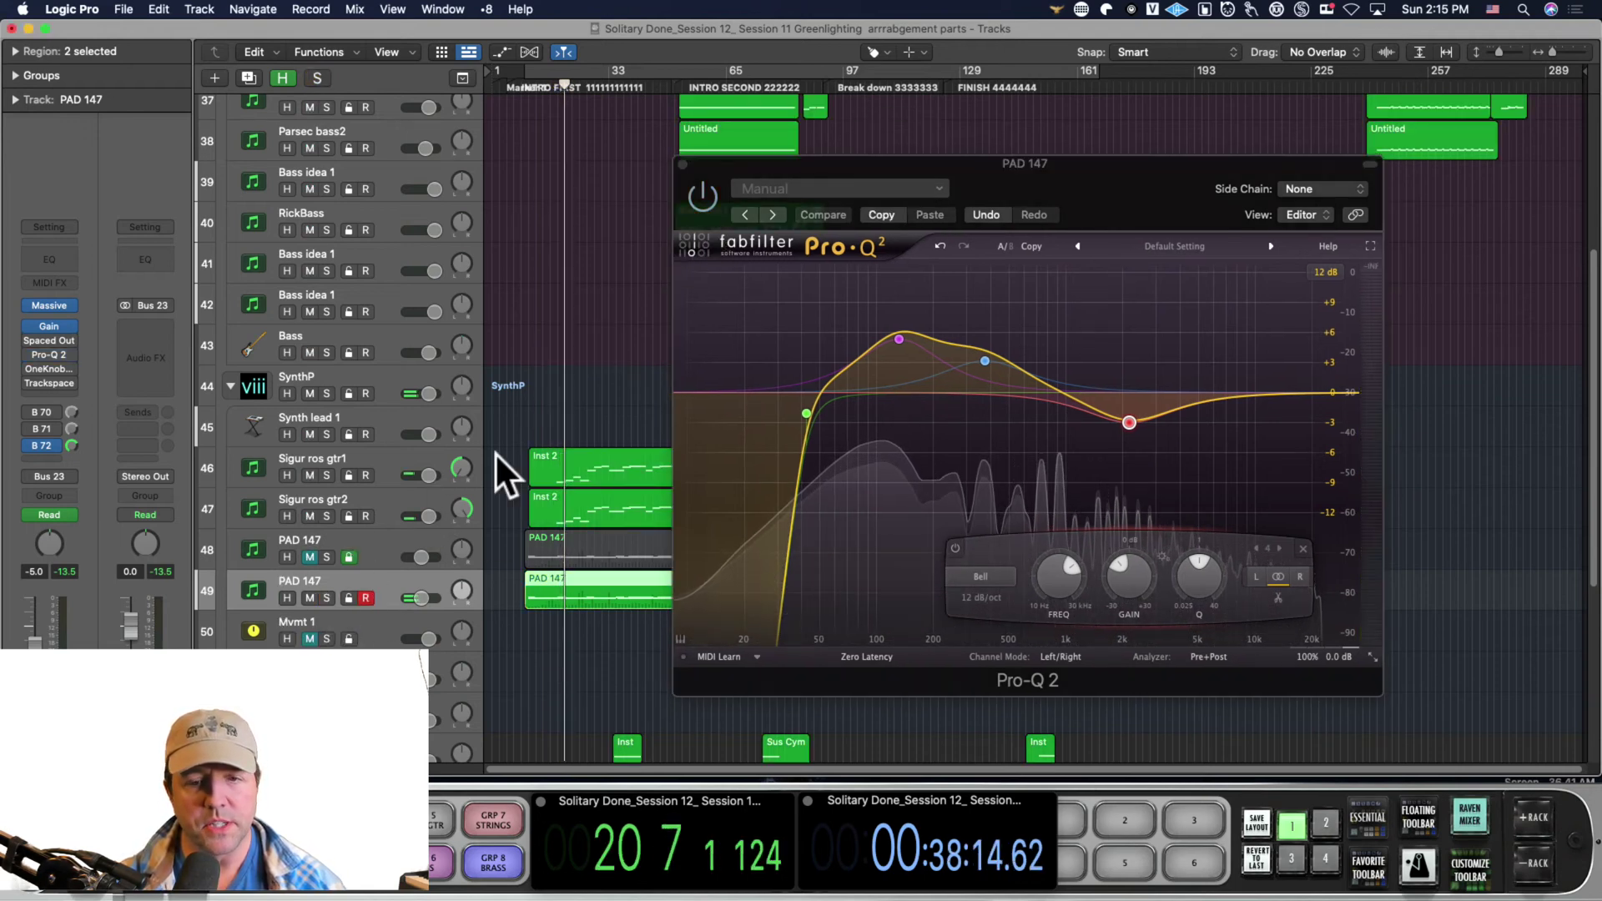
left_click(656, 74)
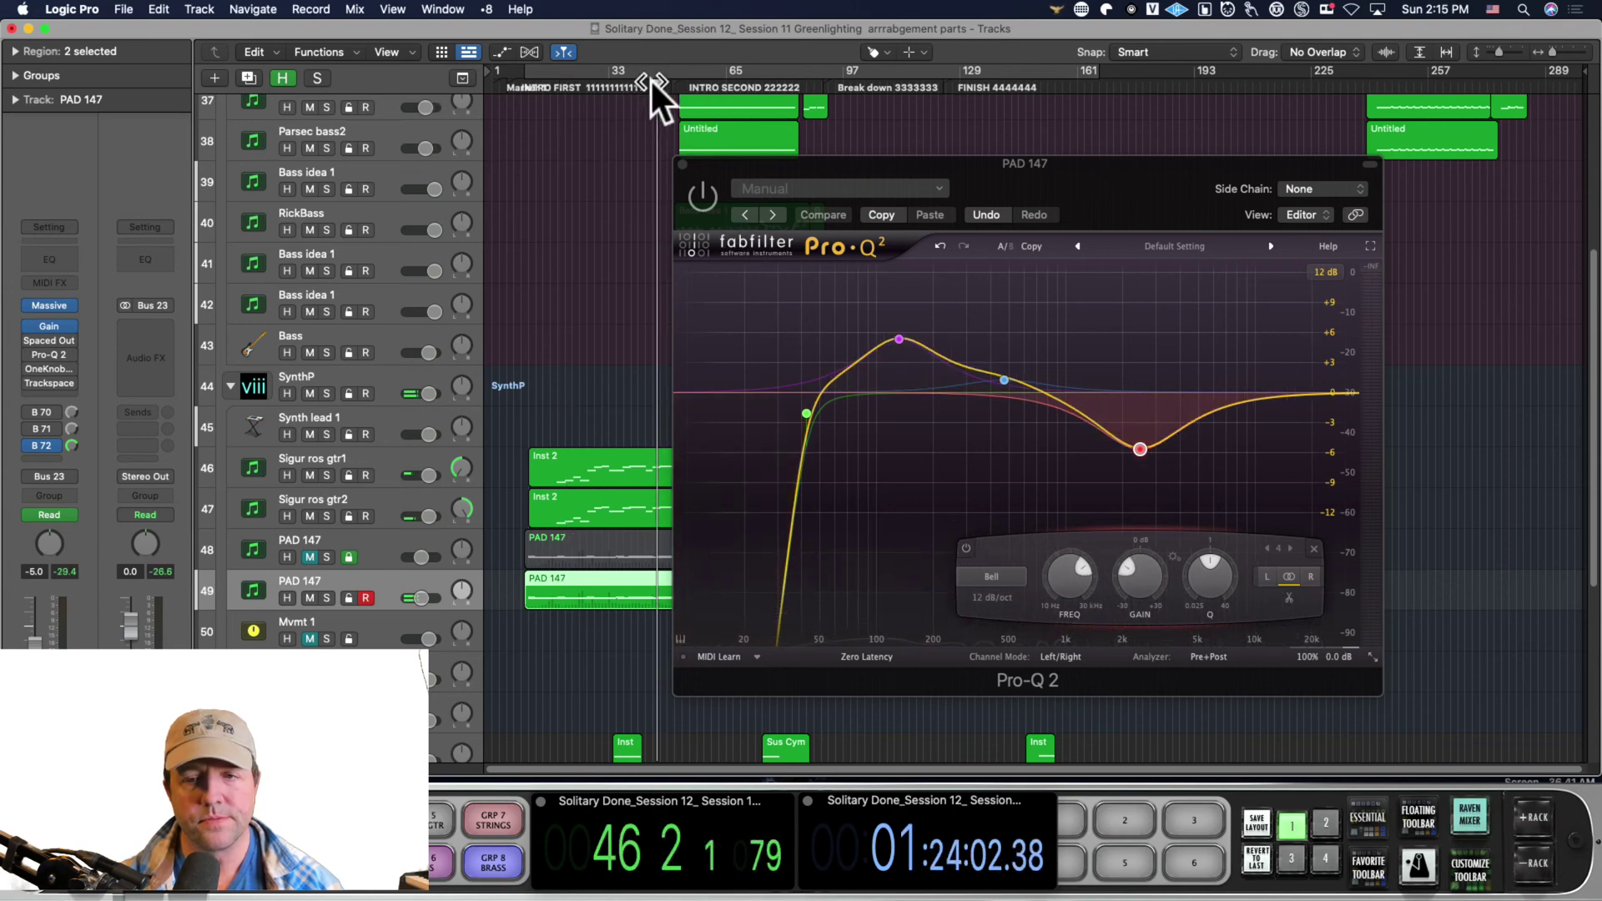
left_click(702, 209)
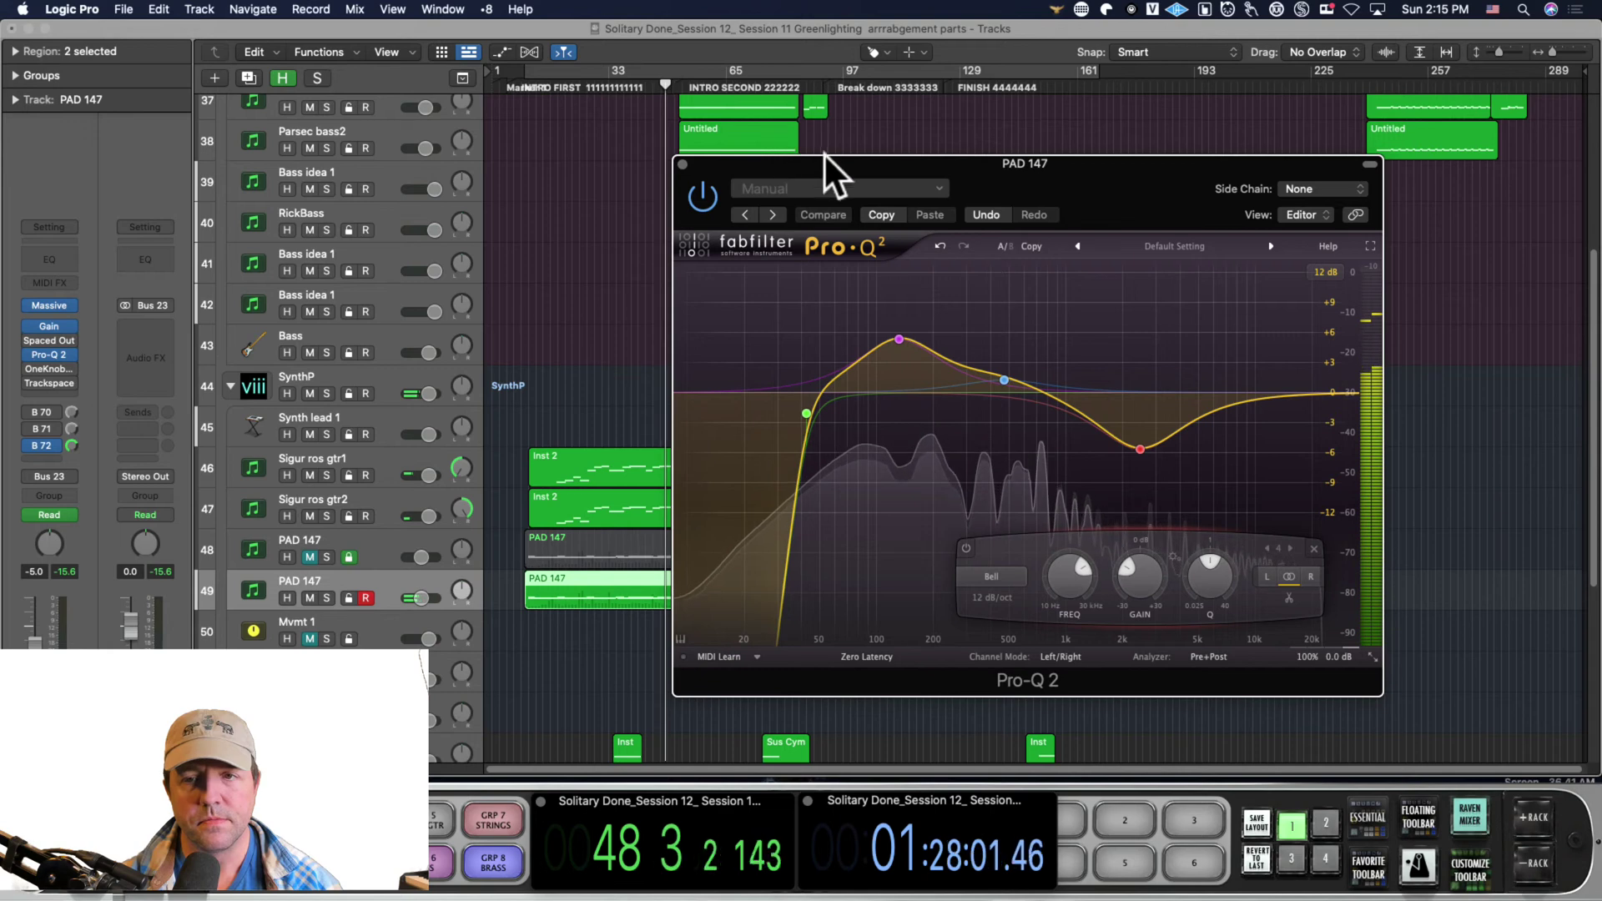
- Open the RickBass track's Pro-Q 2 beside PAD 147's equalizer and compare both frequency curves during playback
left_click_drag(842, 168, 919, 317)
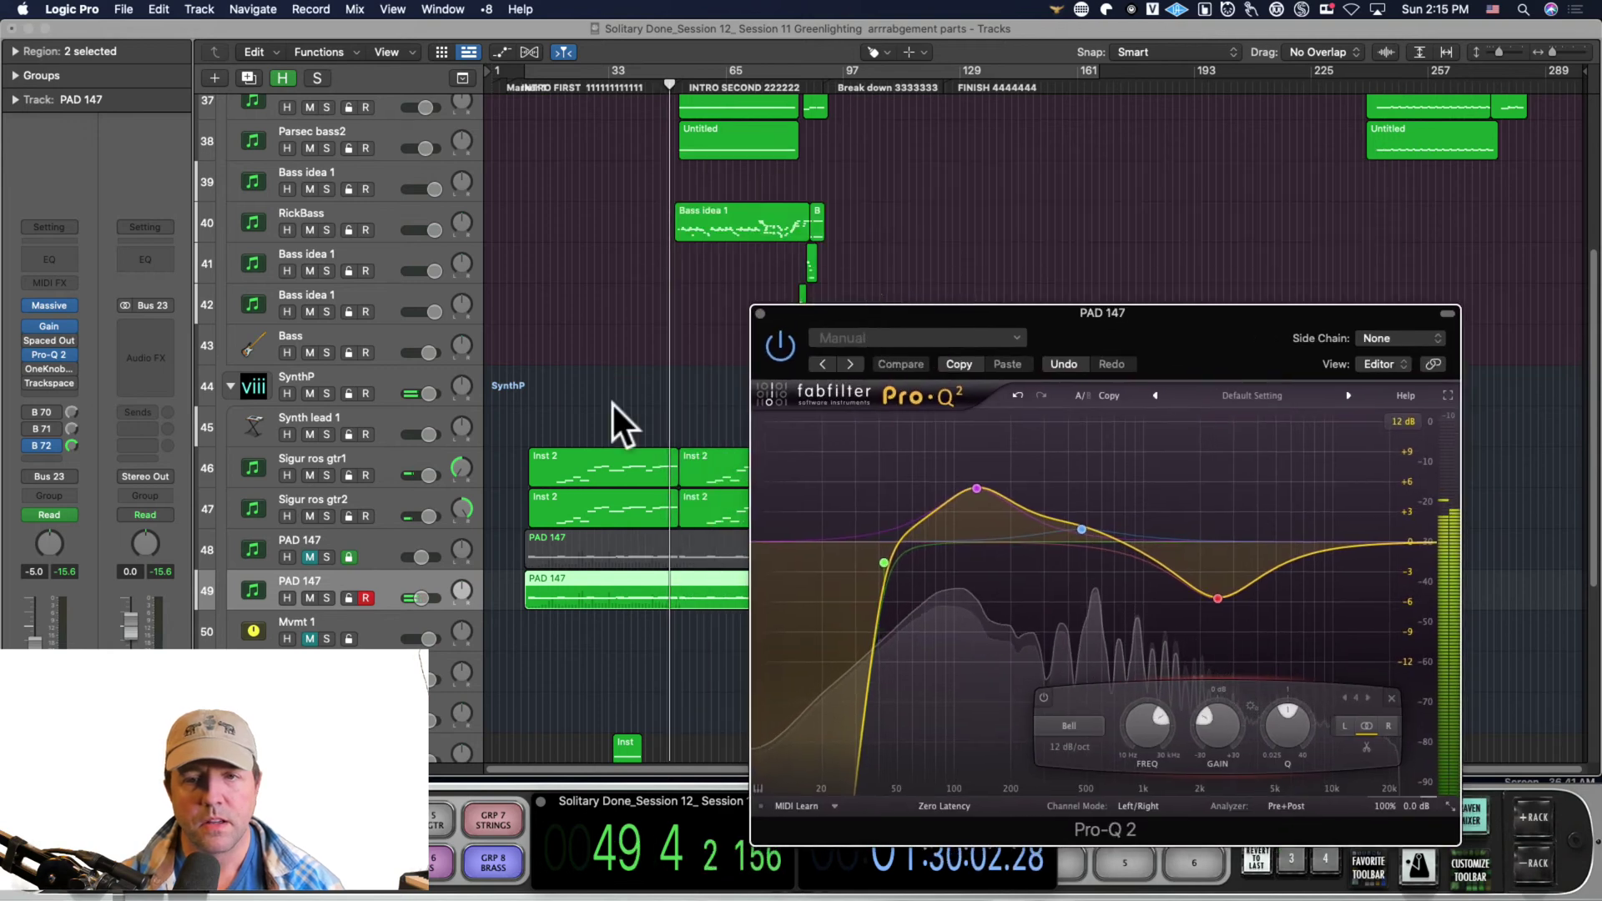
scroll(612, 402, "up", 1)
left_click(392, 219)
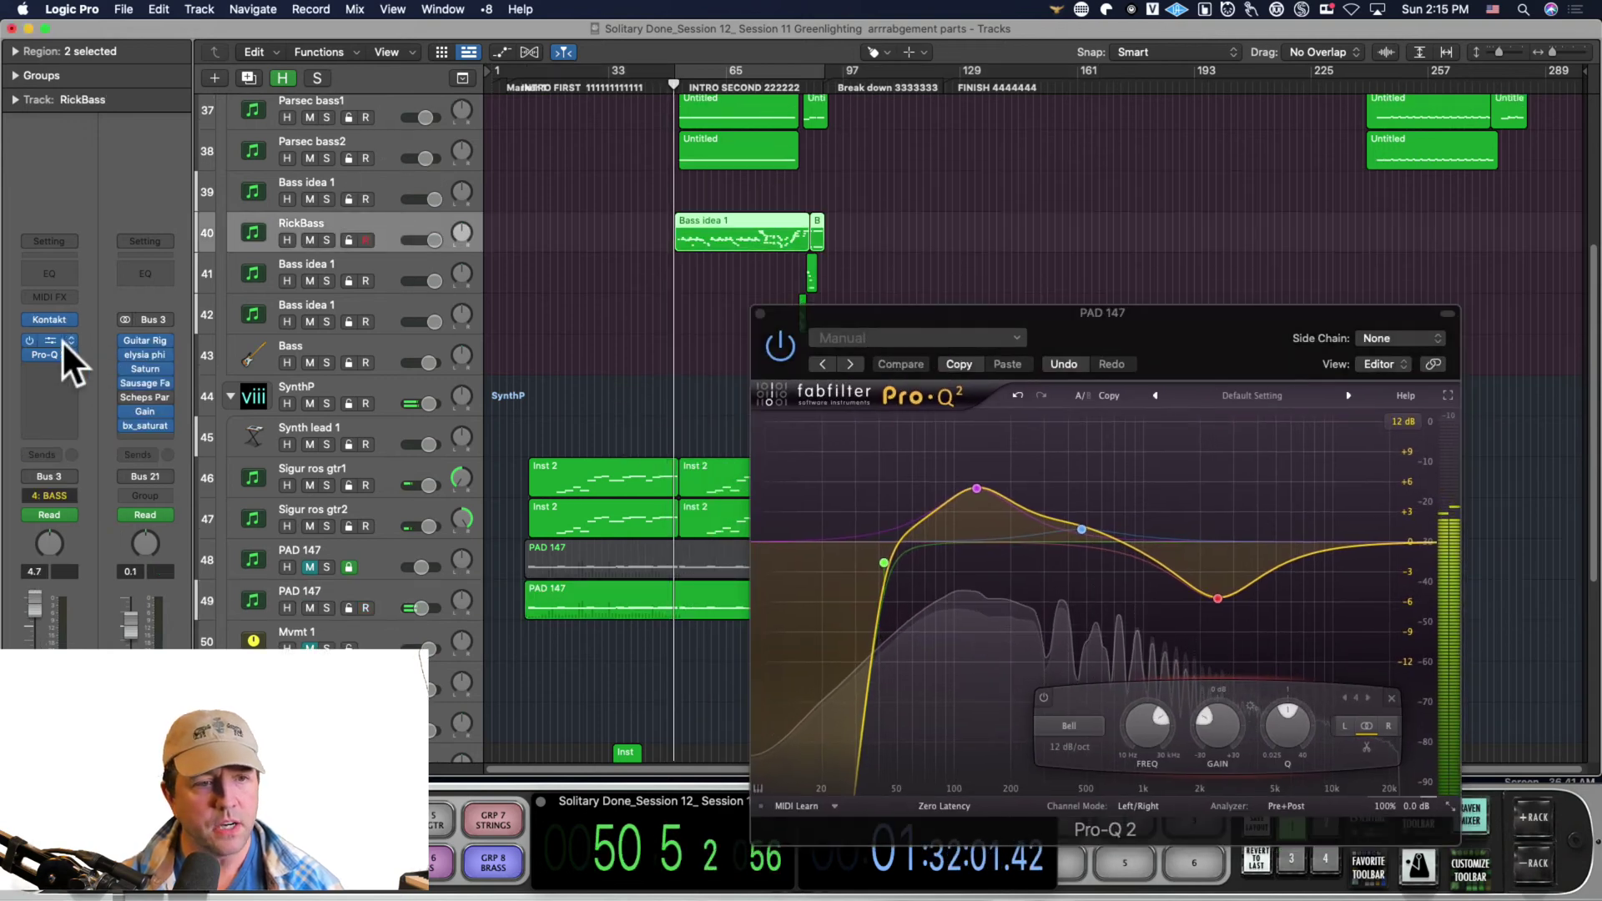
left_click(43, 355)
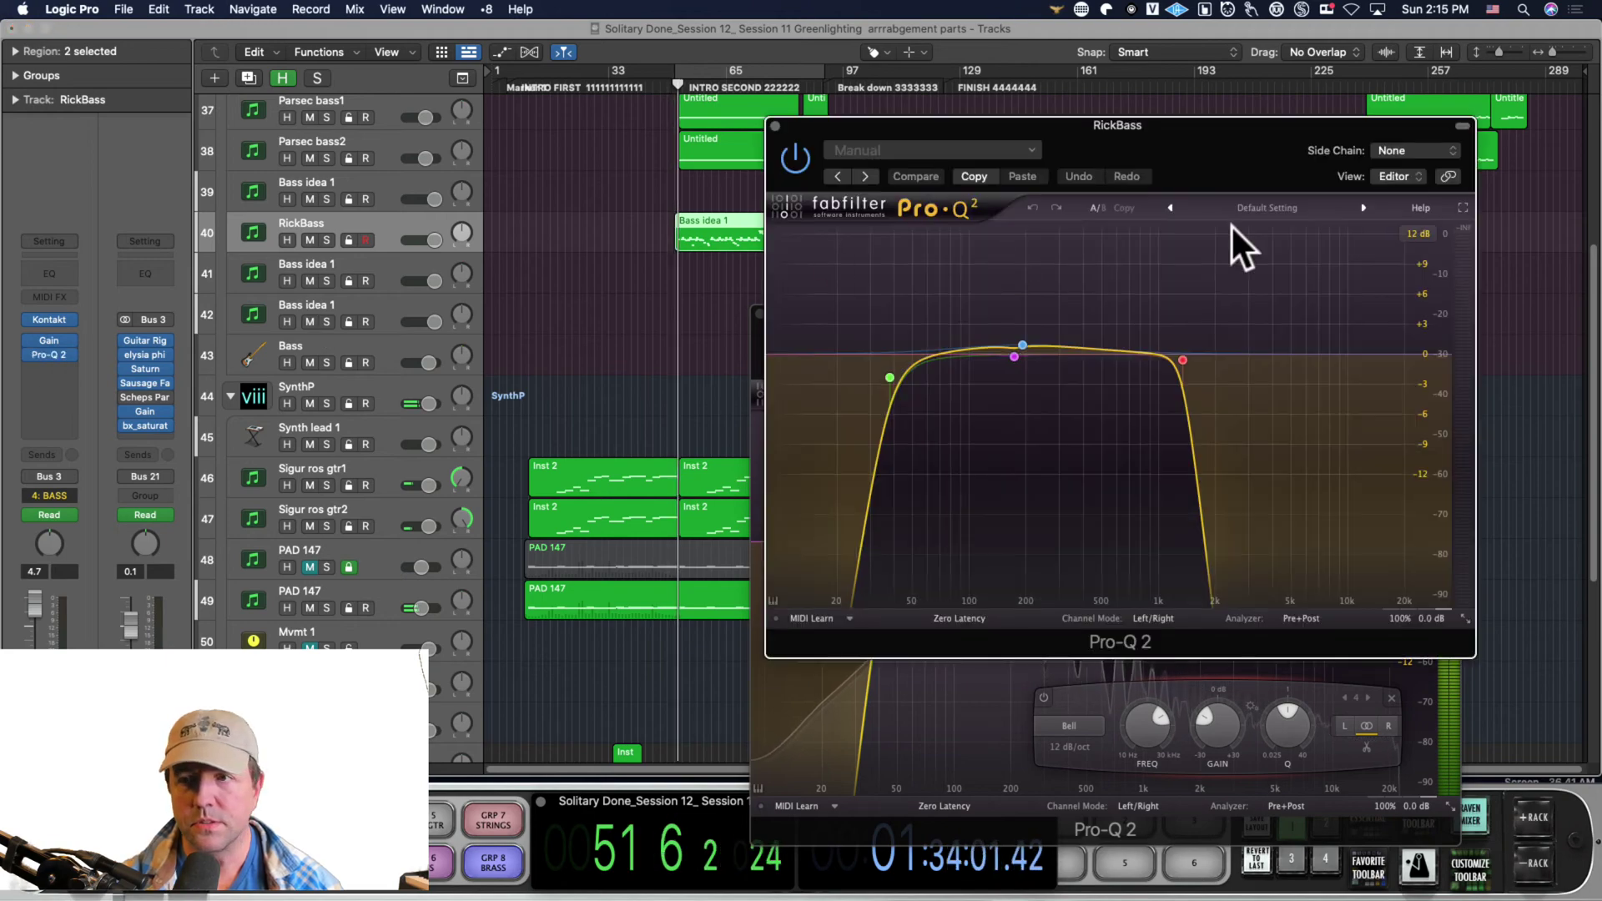
left_click_drag(1206, 166, 527, 337)
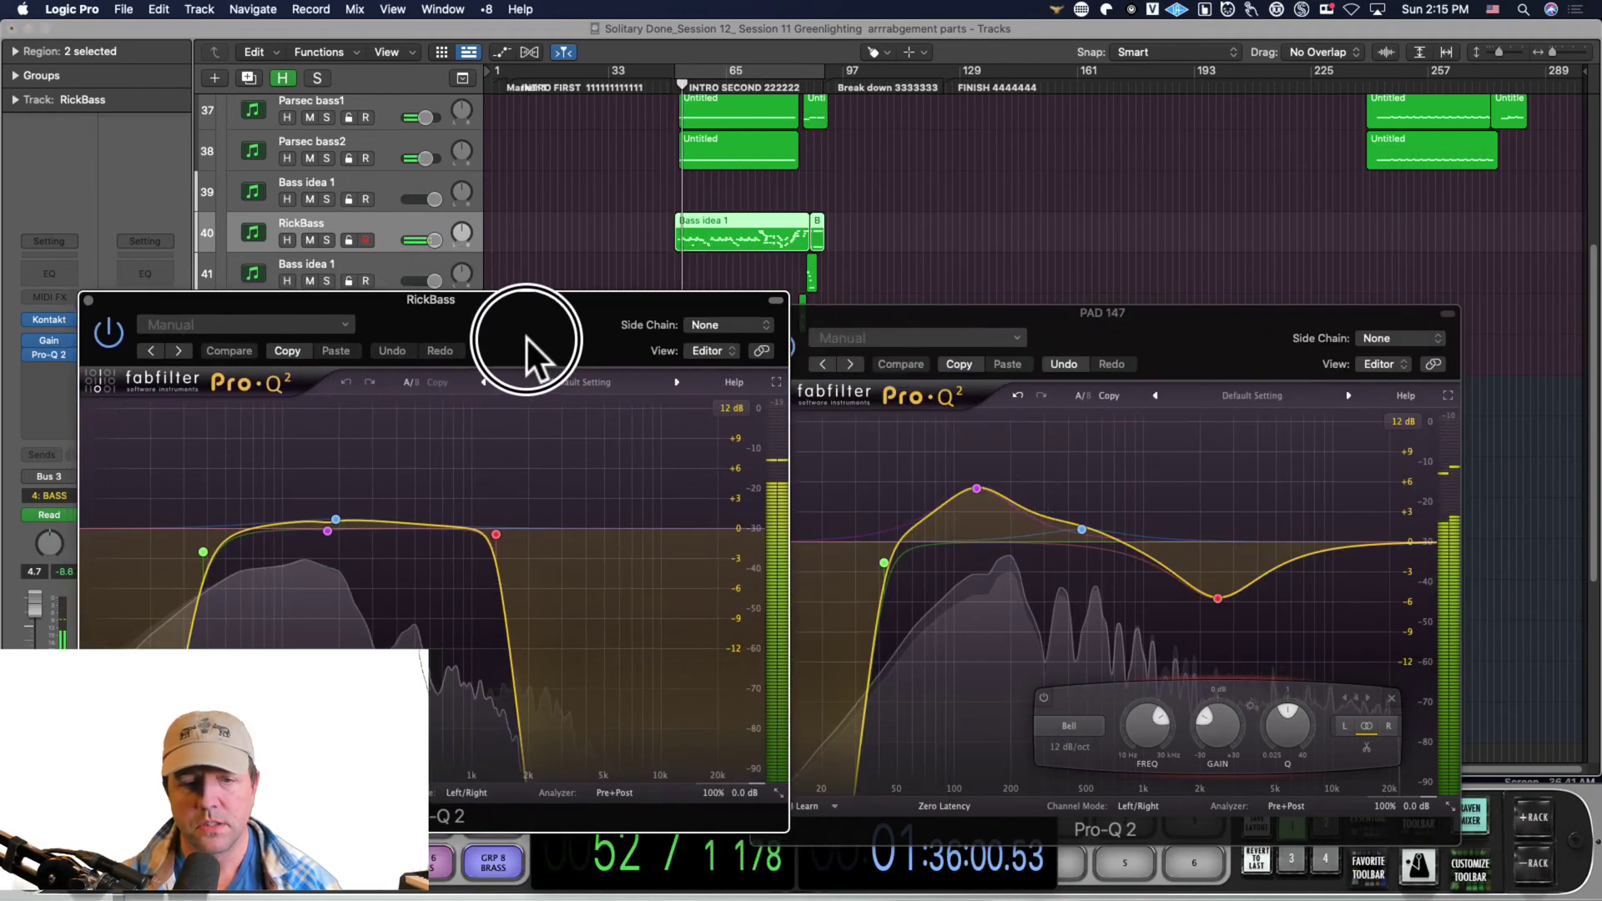
left_click_drag(1056, 322, 1026, 312)
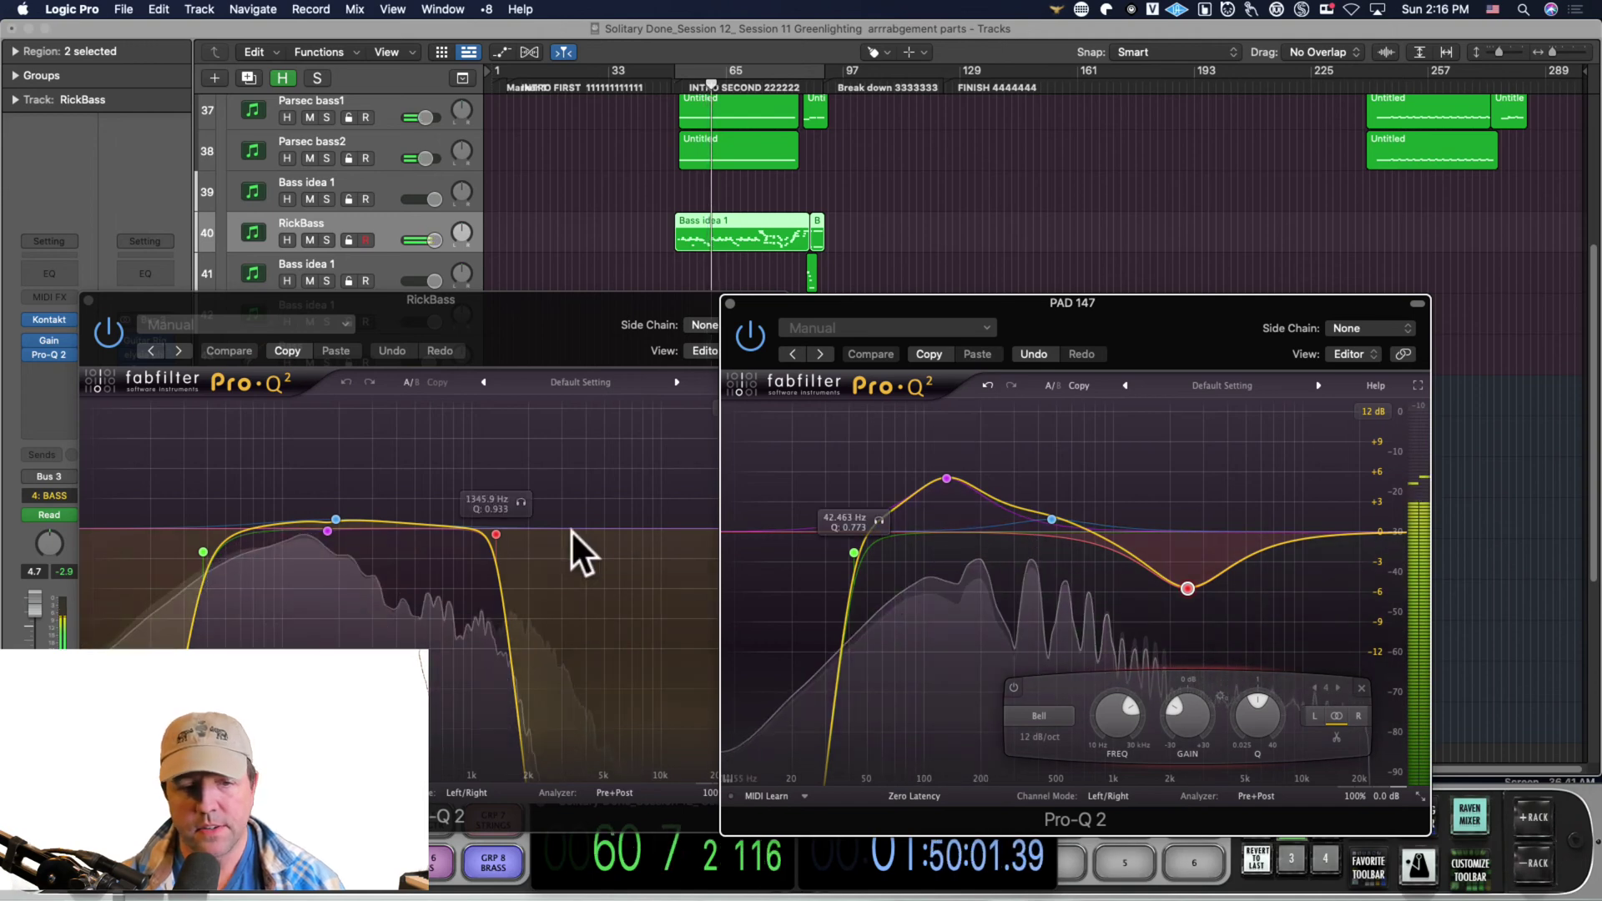
left_click(665, 300)
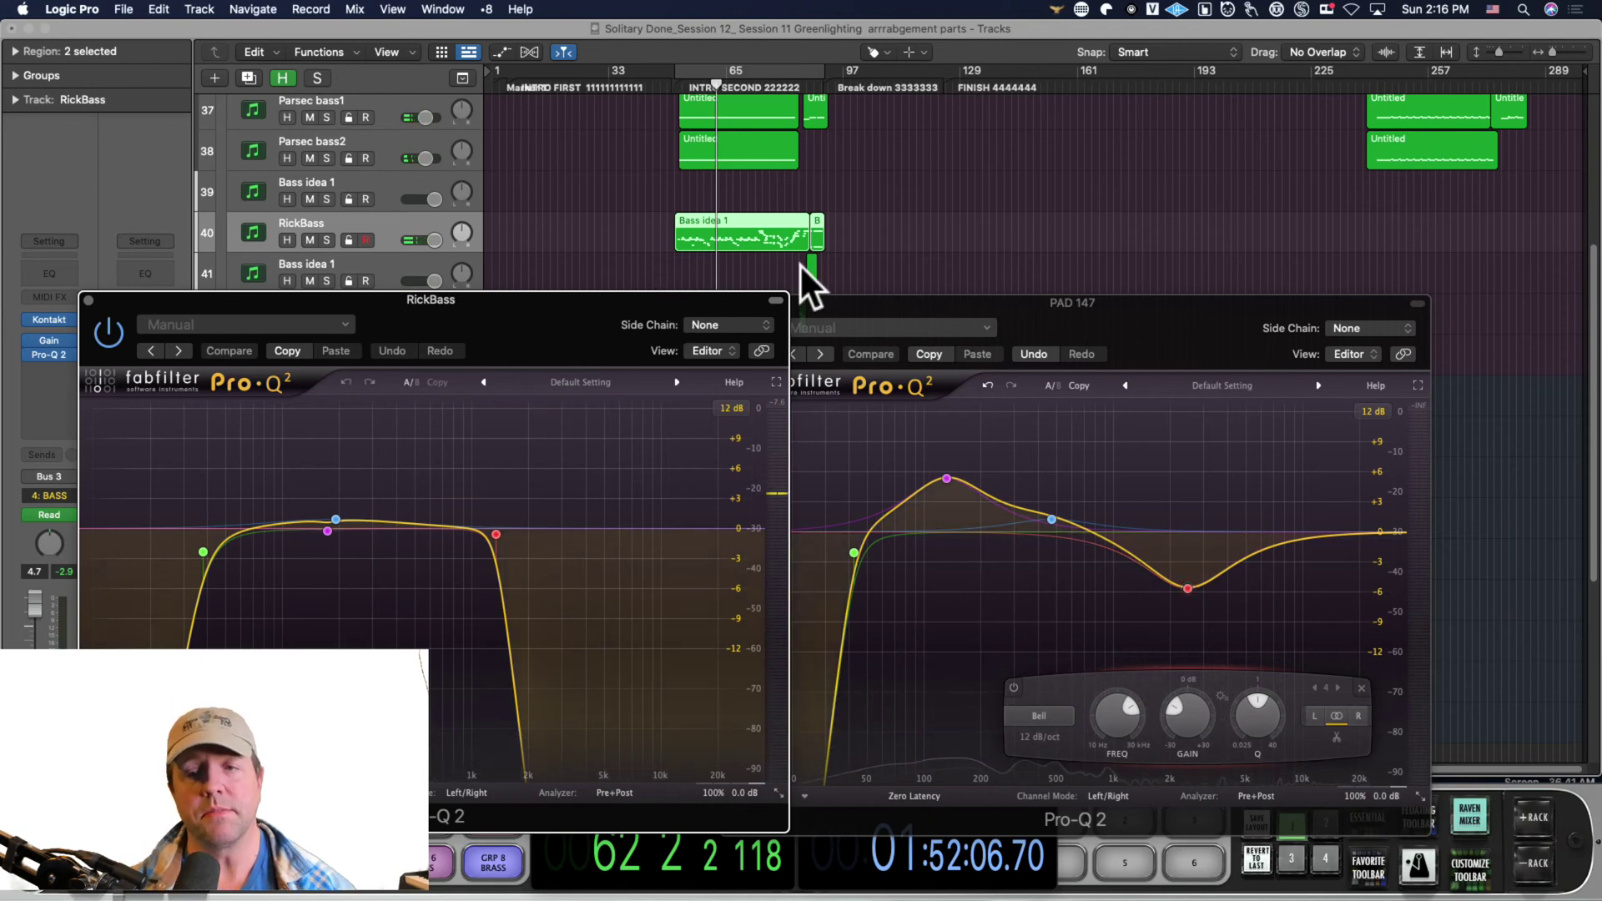
left_click_drag(836, 301, 868, 278)
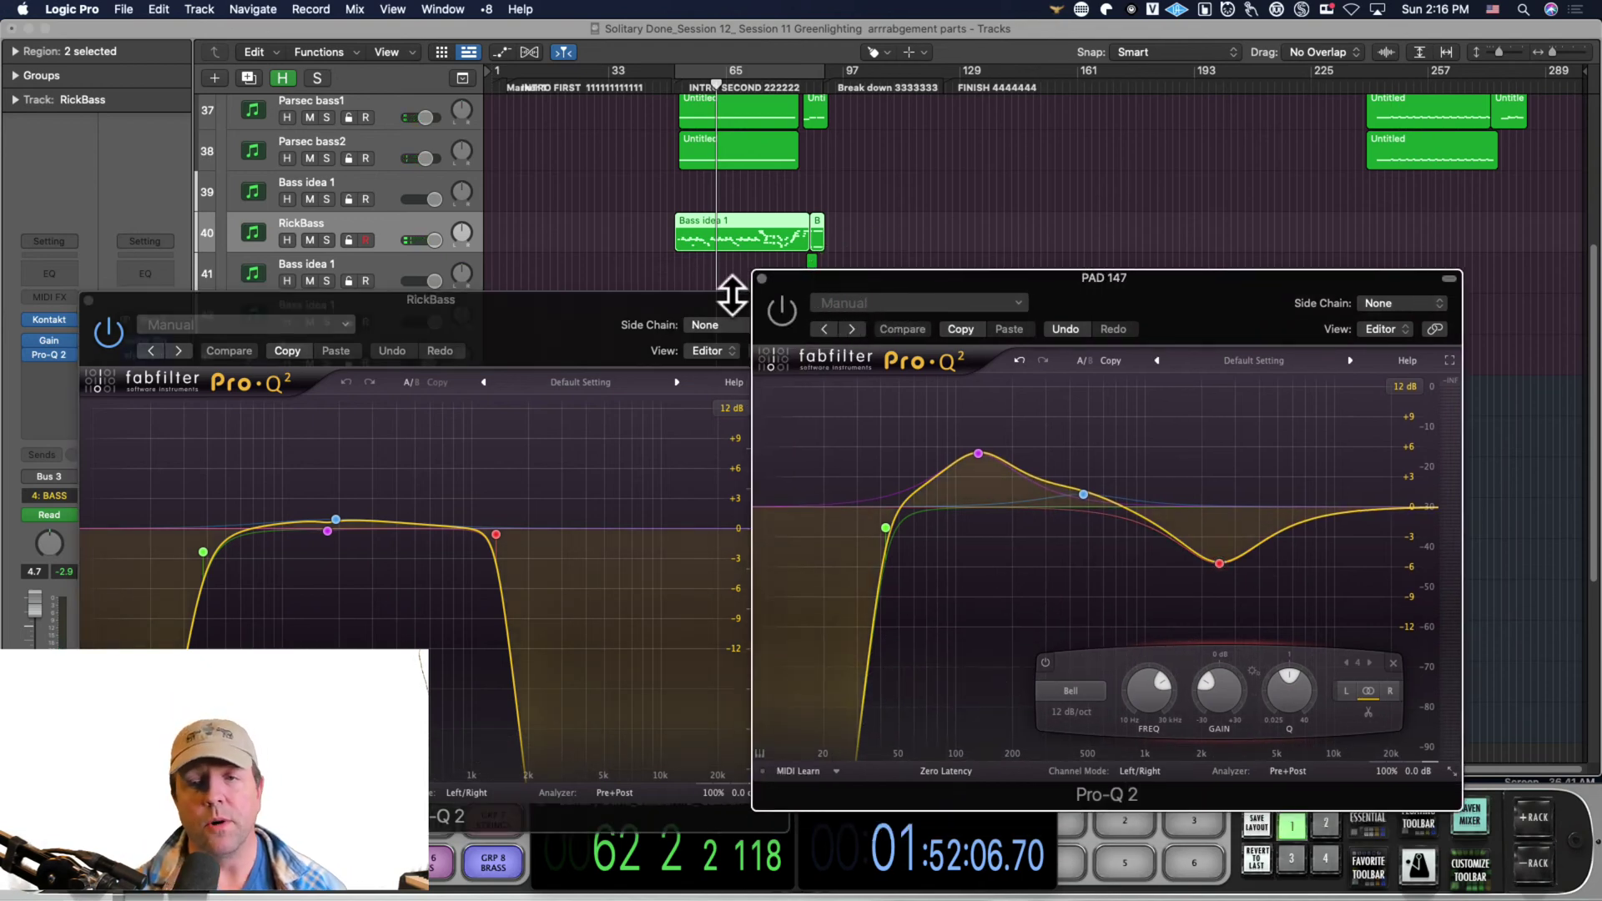
- Bypass Pro-Q 2 on PAD 147 and close both equalizer windows
left_click(783, 314)
left_click(760, 278)
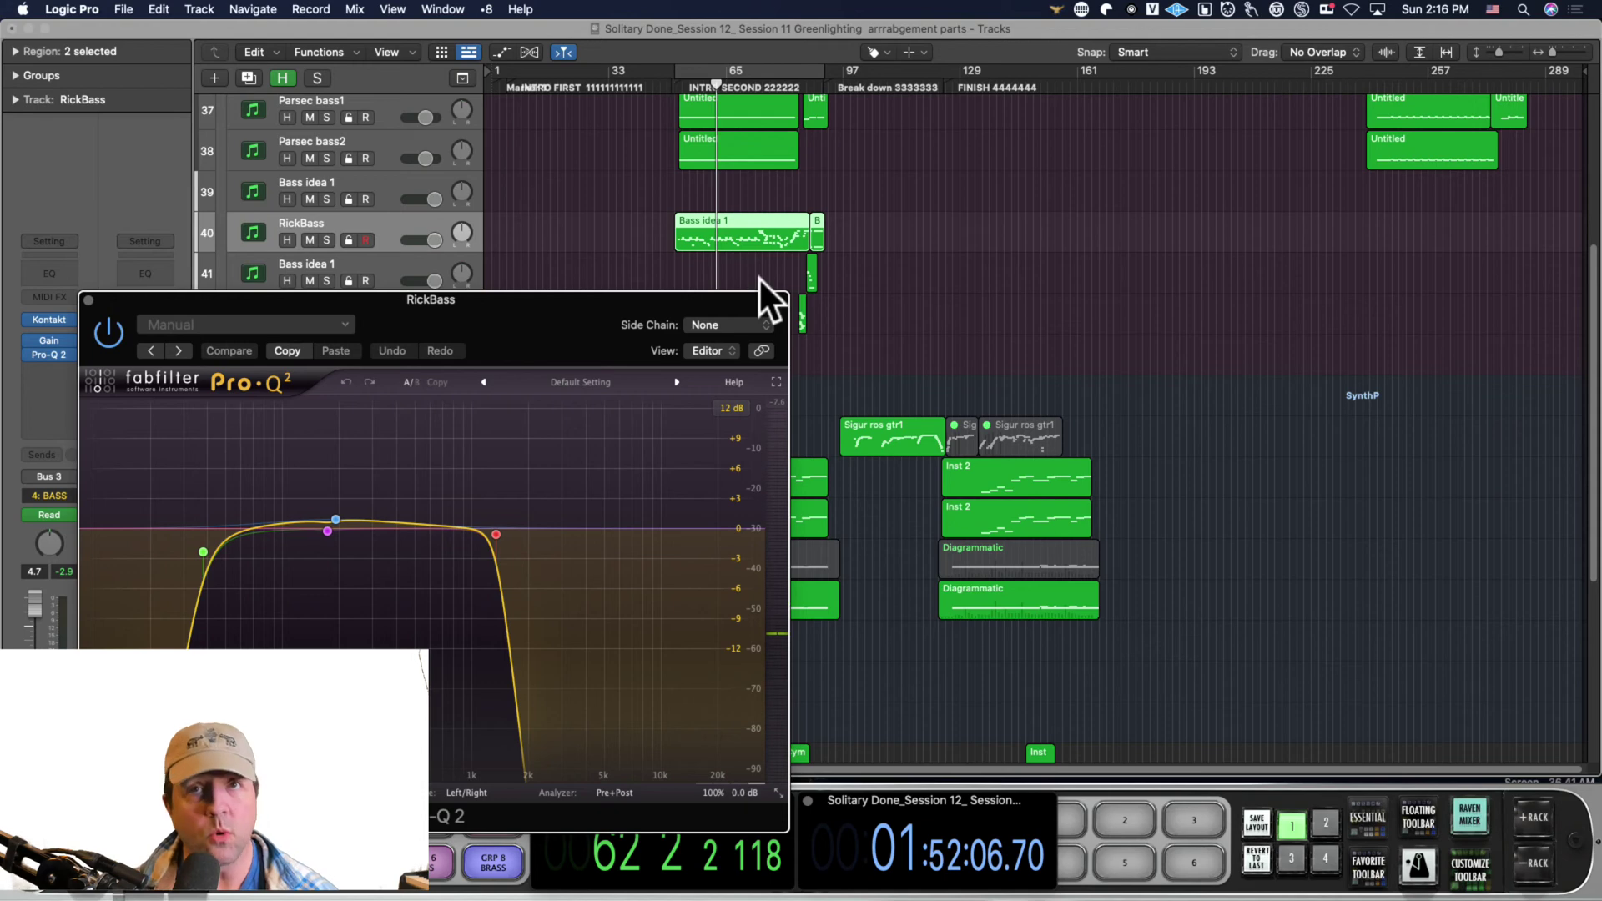
left_click(88, 302)
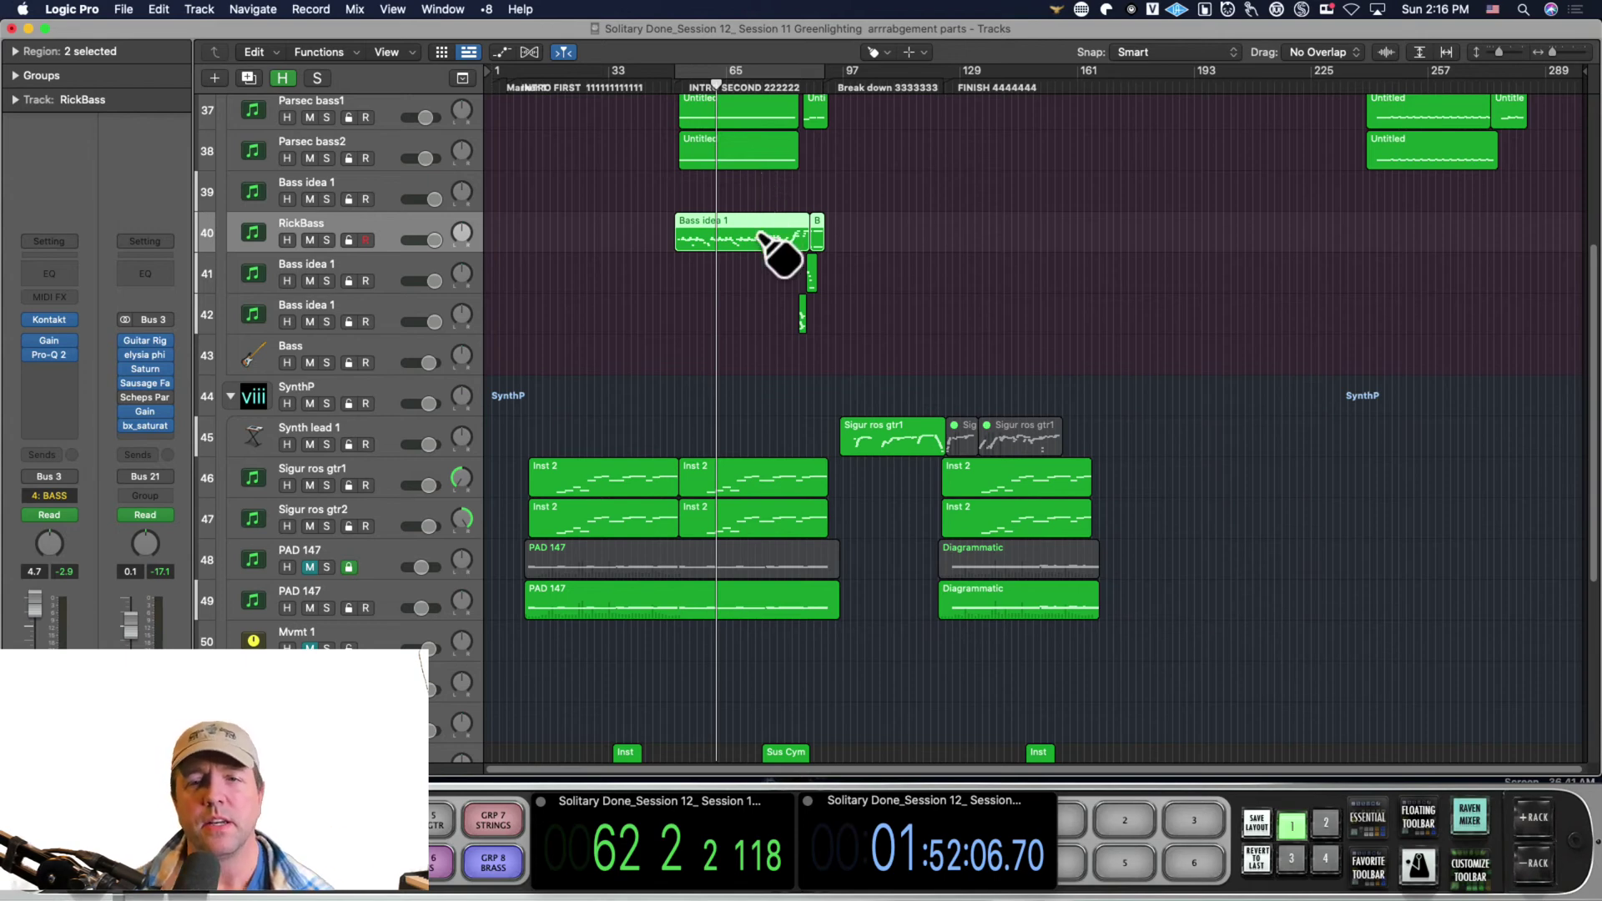
- Place the playhead at bar 48 and open the Trackspacer plugin on the lower, unmuted PAD 147 track
mouse_move(683, 87)
left_mouse_down()
mouse_move(665, 99)
mouse_move(654, 80)
mouse_move(658, 94)
left_mouse_up()
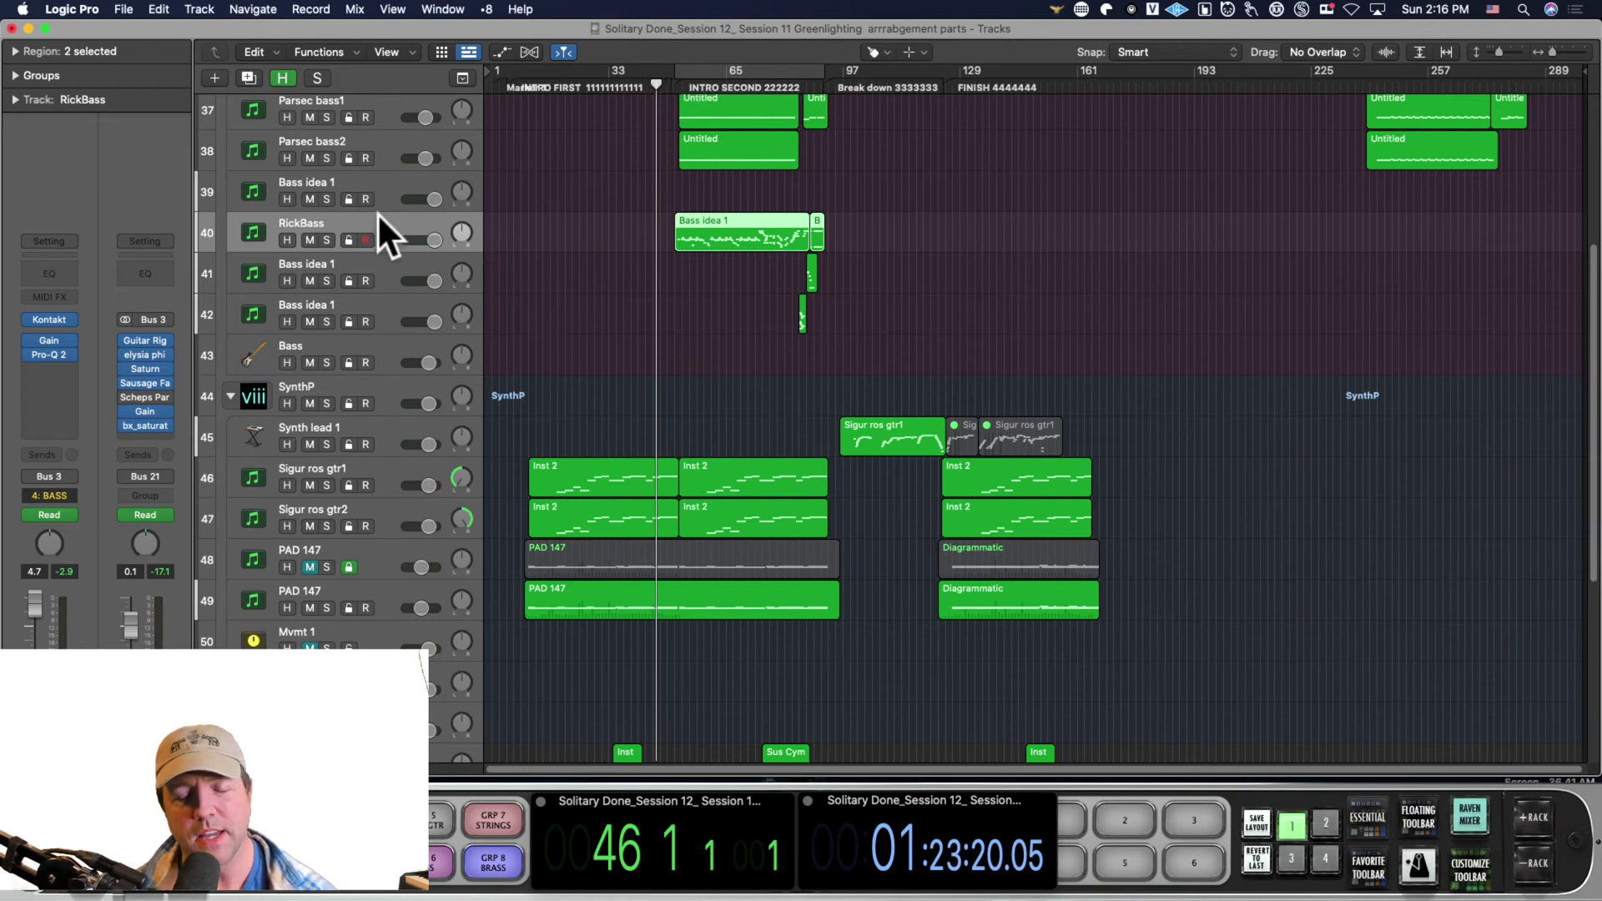
left_click_drag(628, 79, 647, 78)
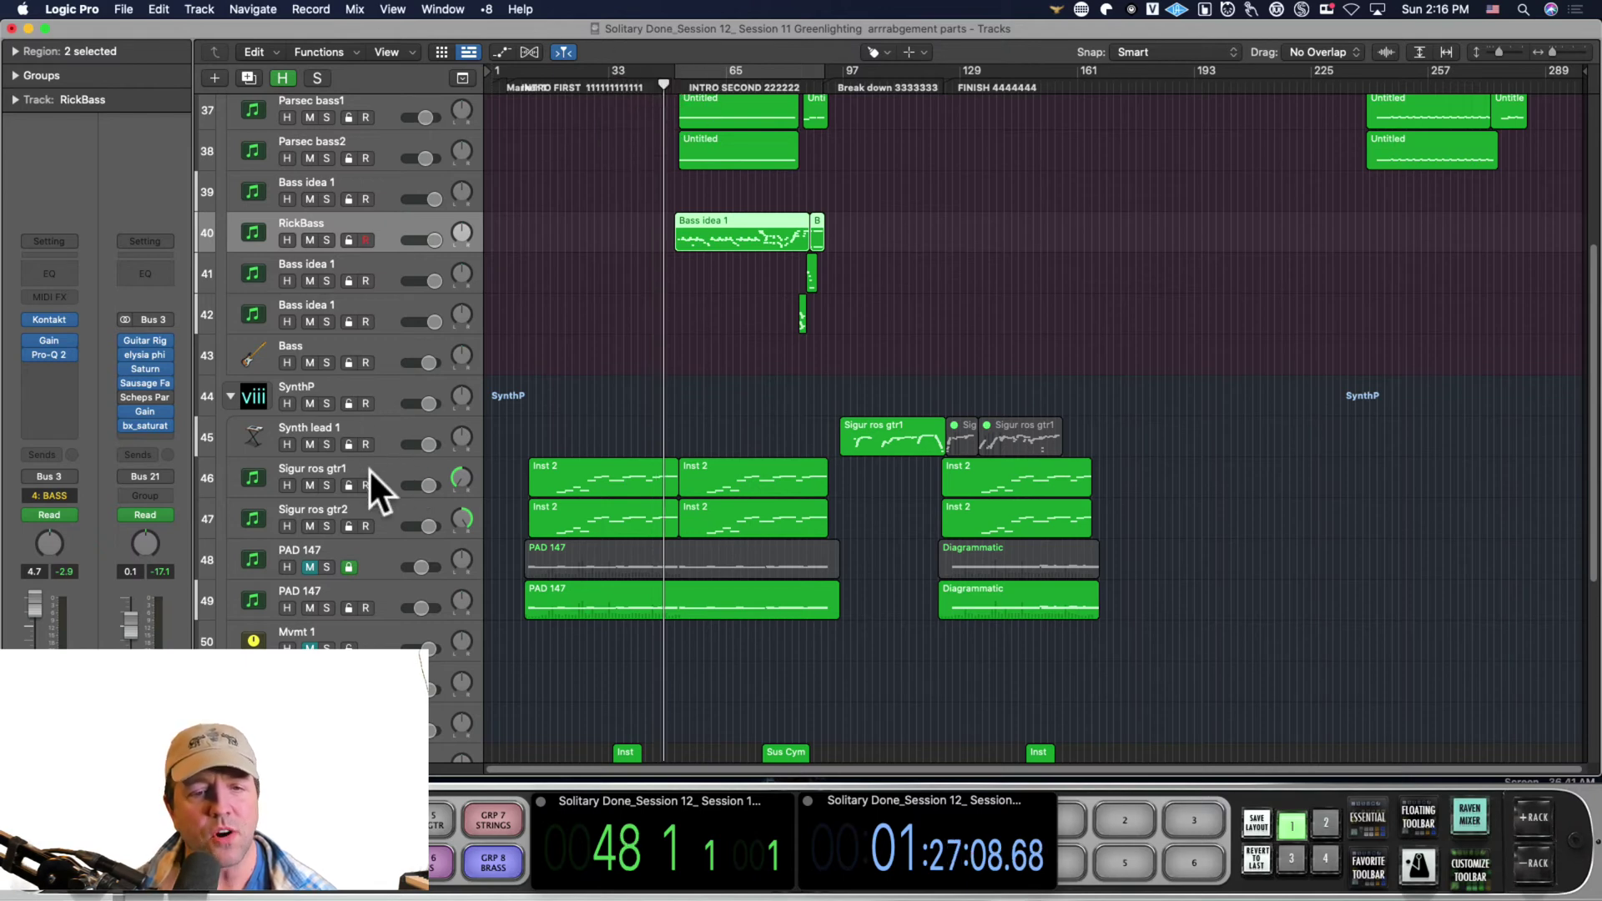
left_click(391, 590)
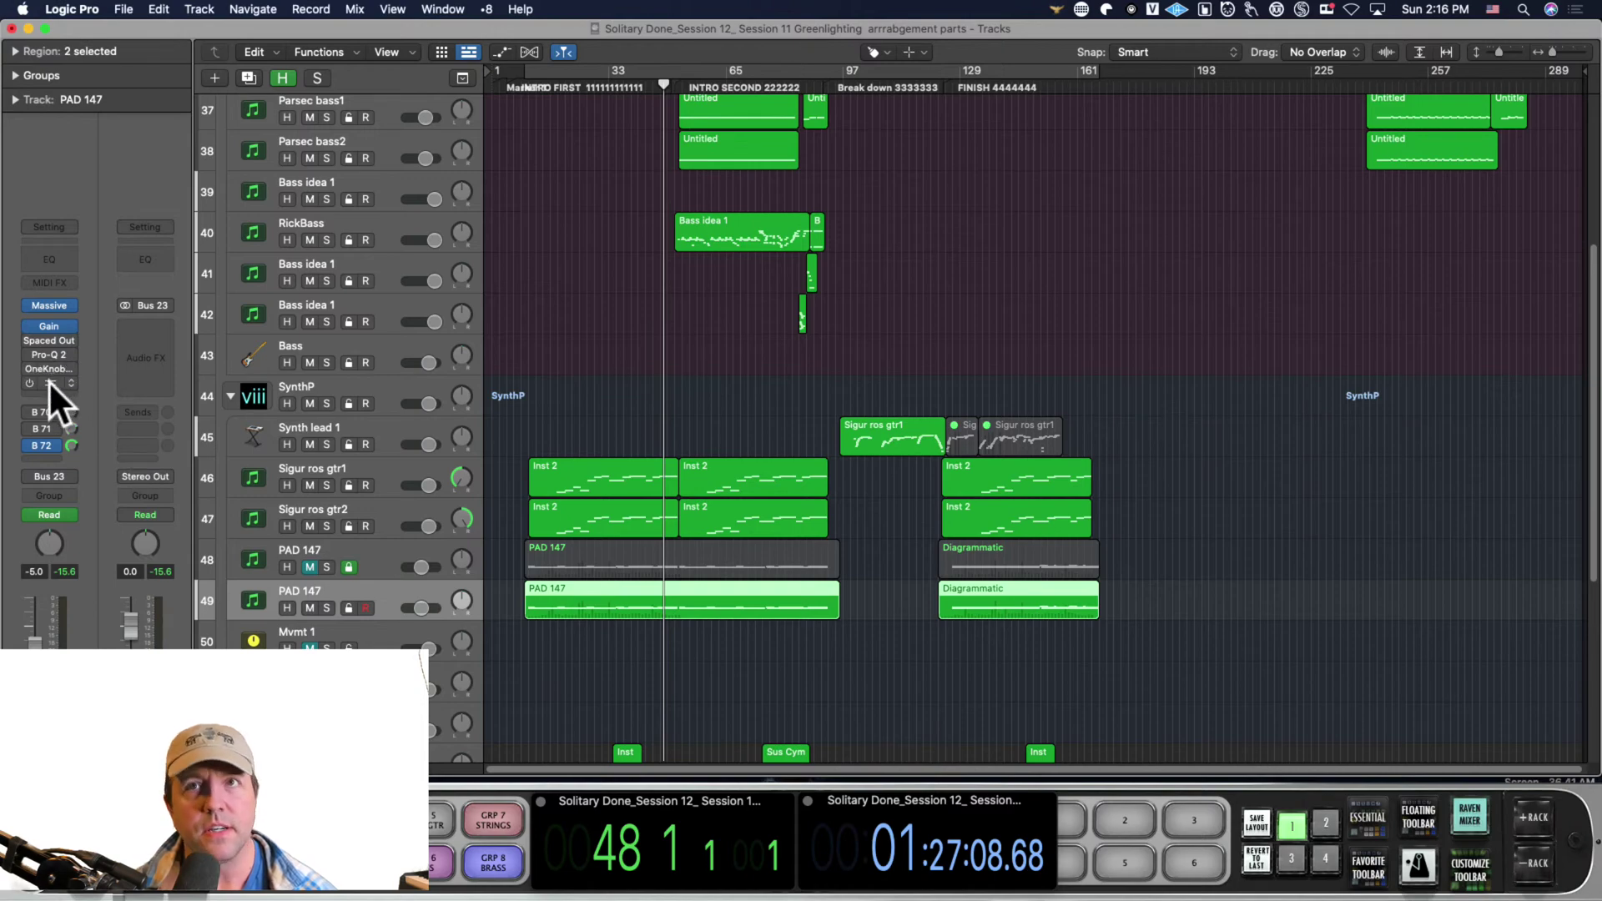
left_click(49, 381)
left_click(49, 380)
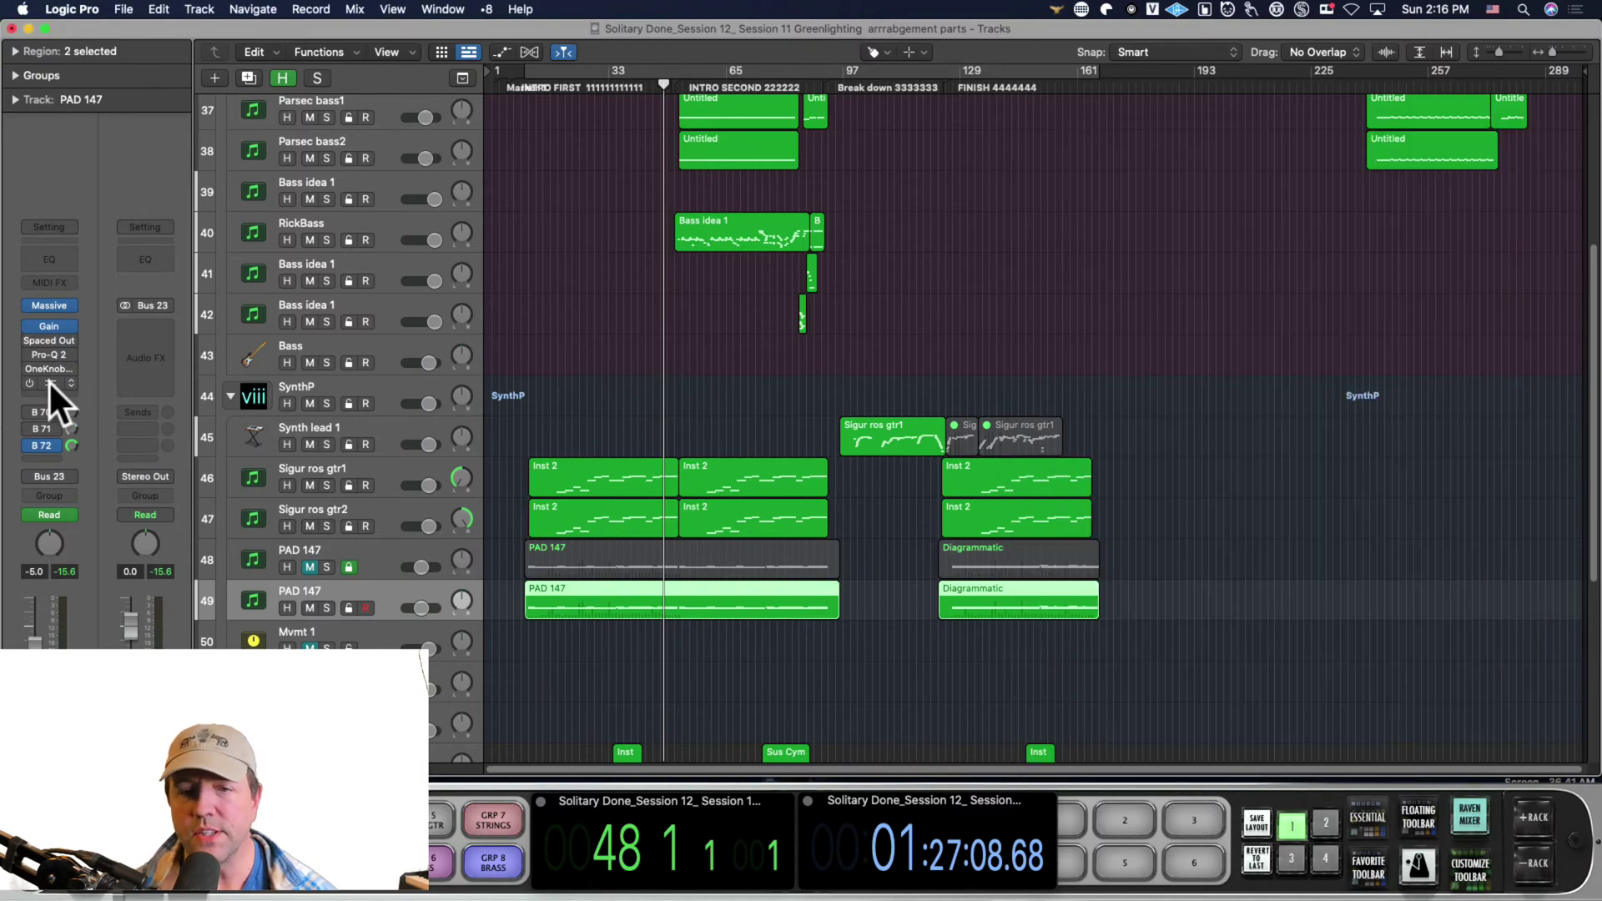
left_click(49, 382)
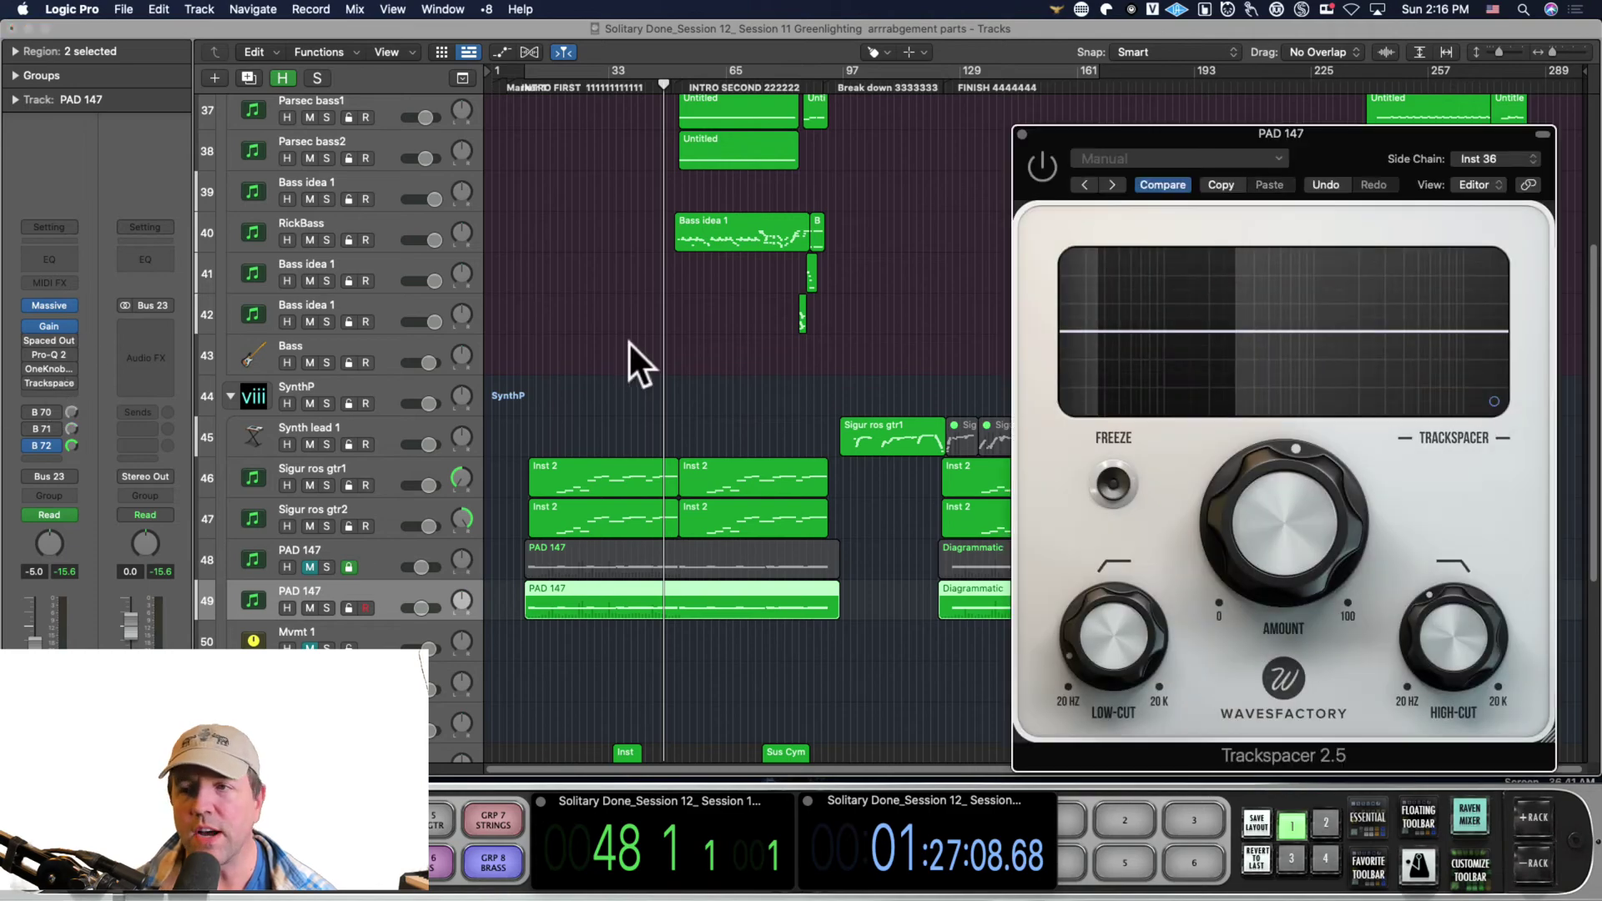
- Turn on Trackspacer on PAD 147 and move its window clear of the channel strip and track headers
left_click_drag(1295, 154, 660, 209)
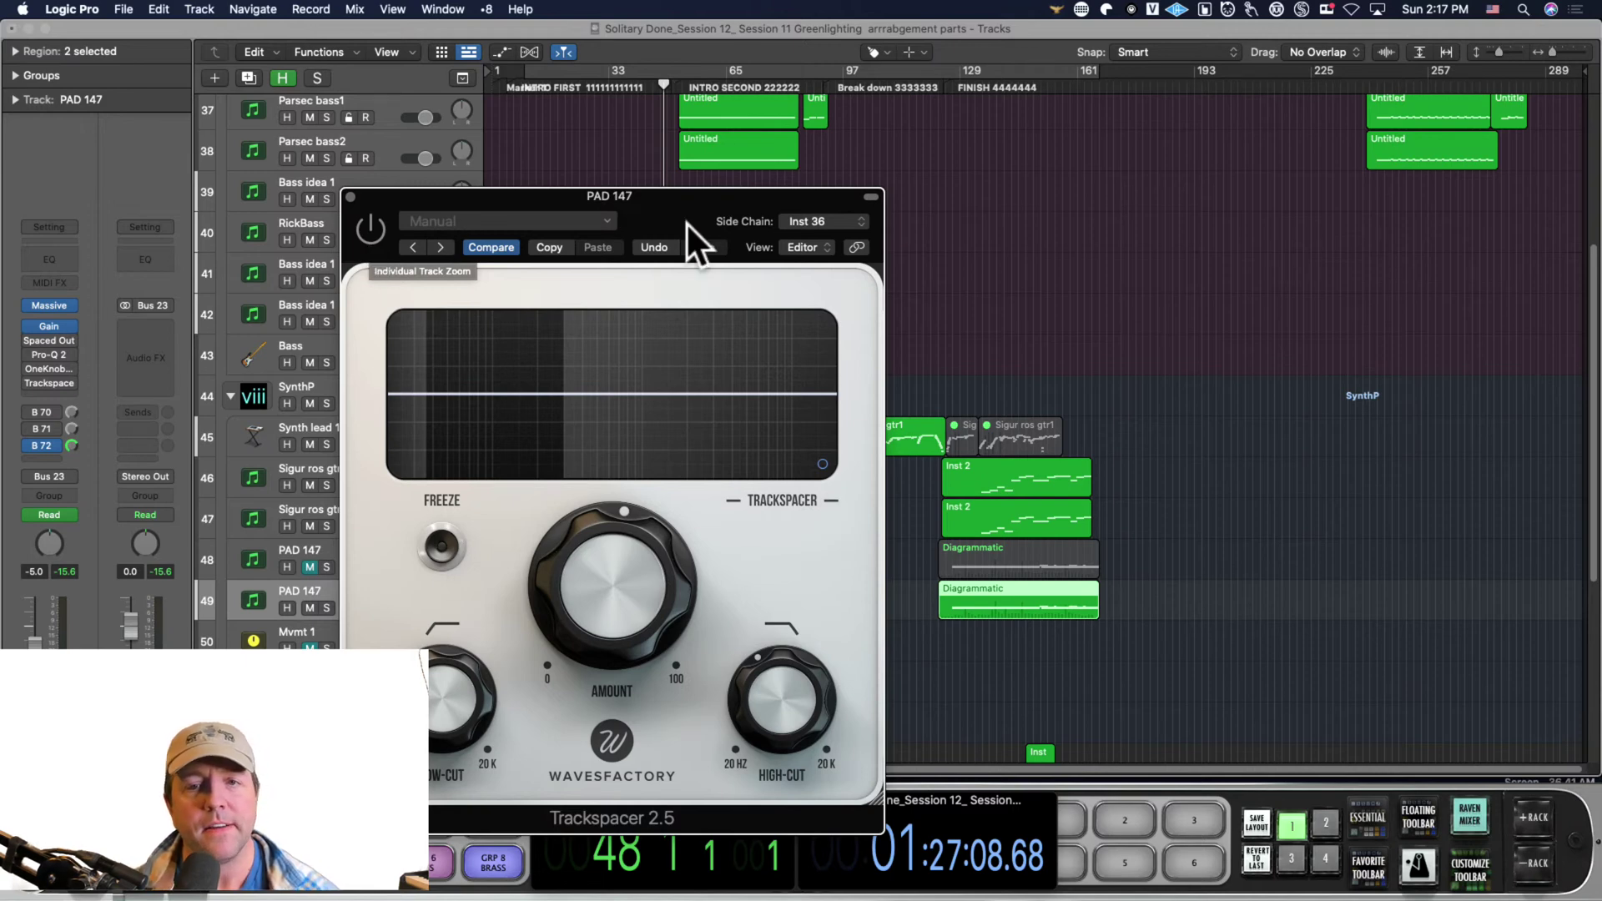
left_click_drag(662, 197, 652, 194)
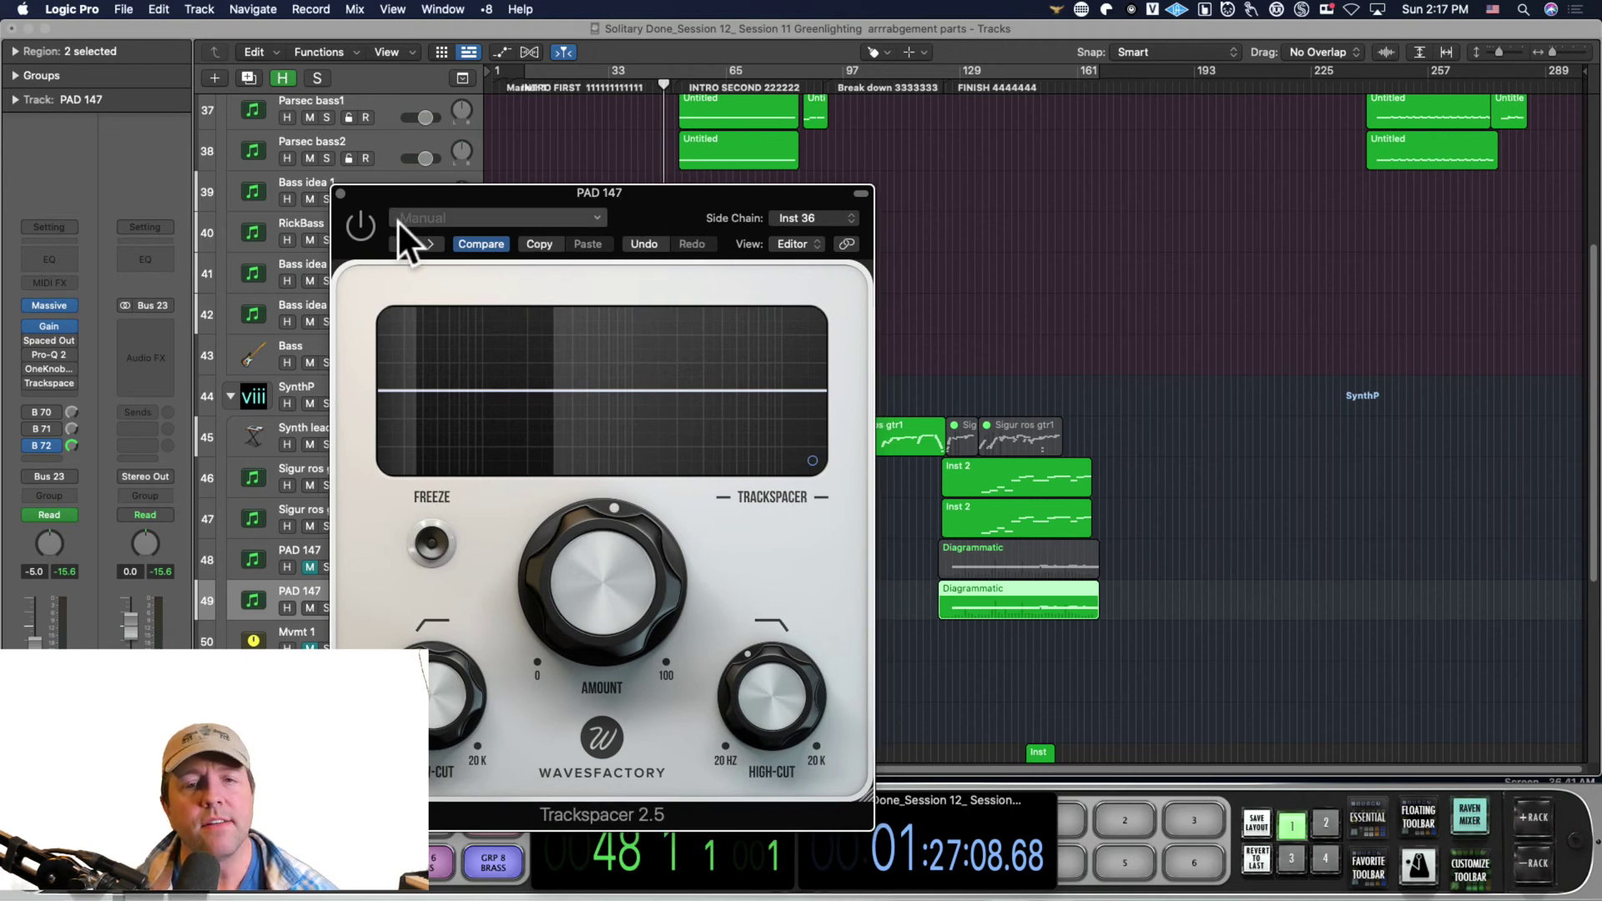
left_click_drag(482, 204, 473, 203)
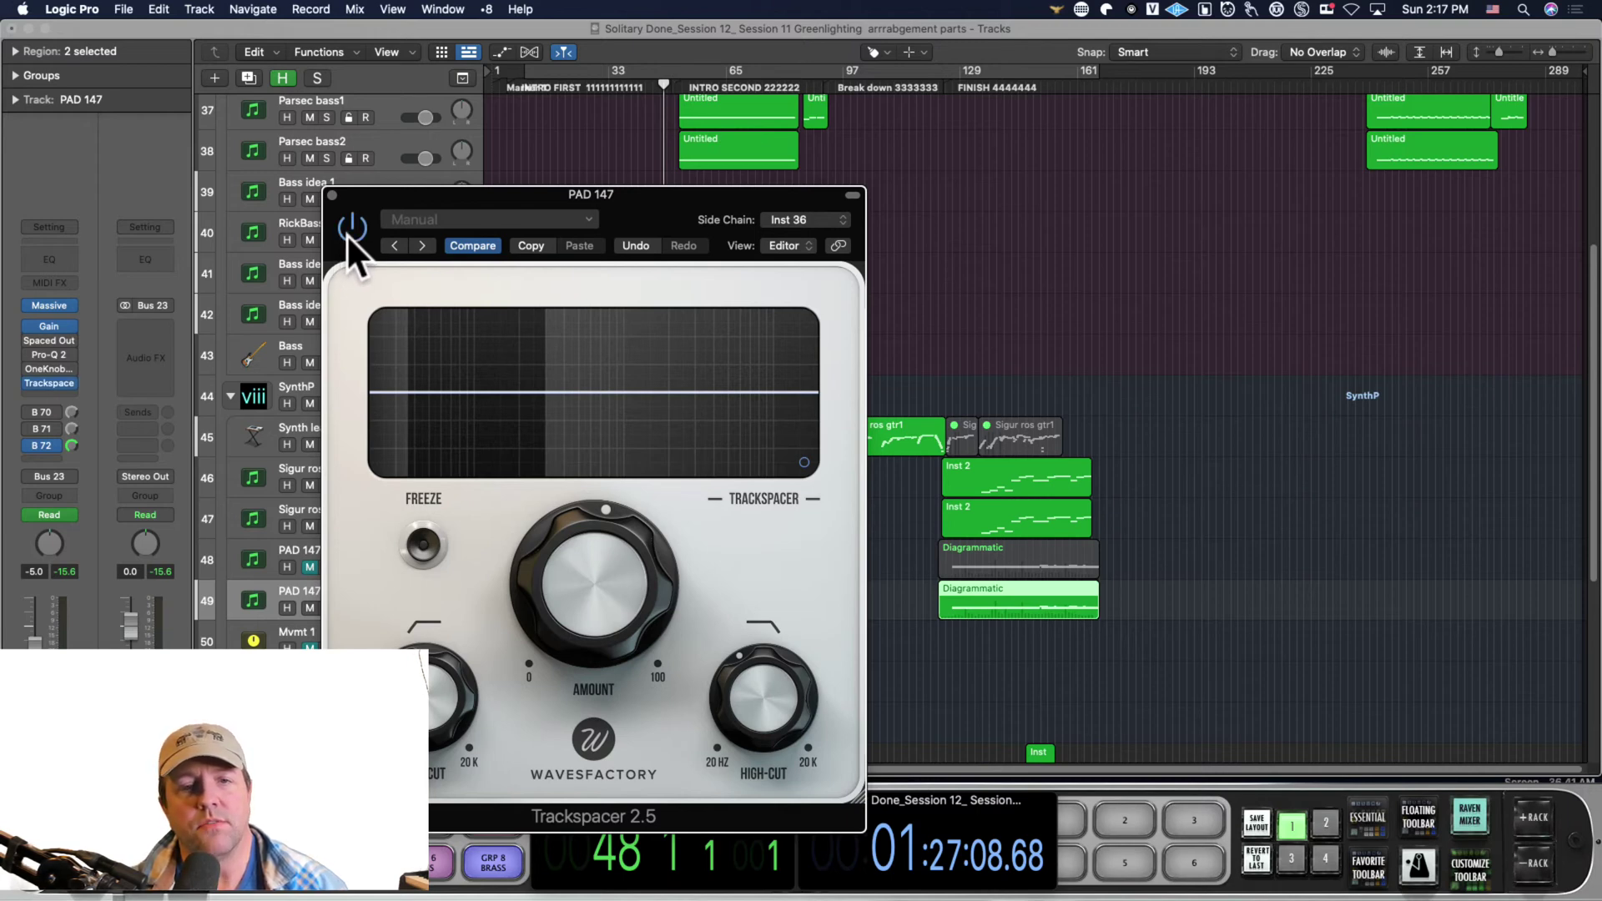
left_click_drag(519, 196, 290, 201)
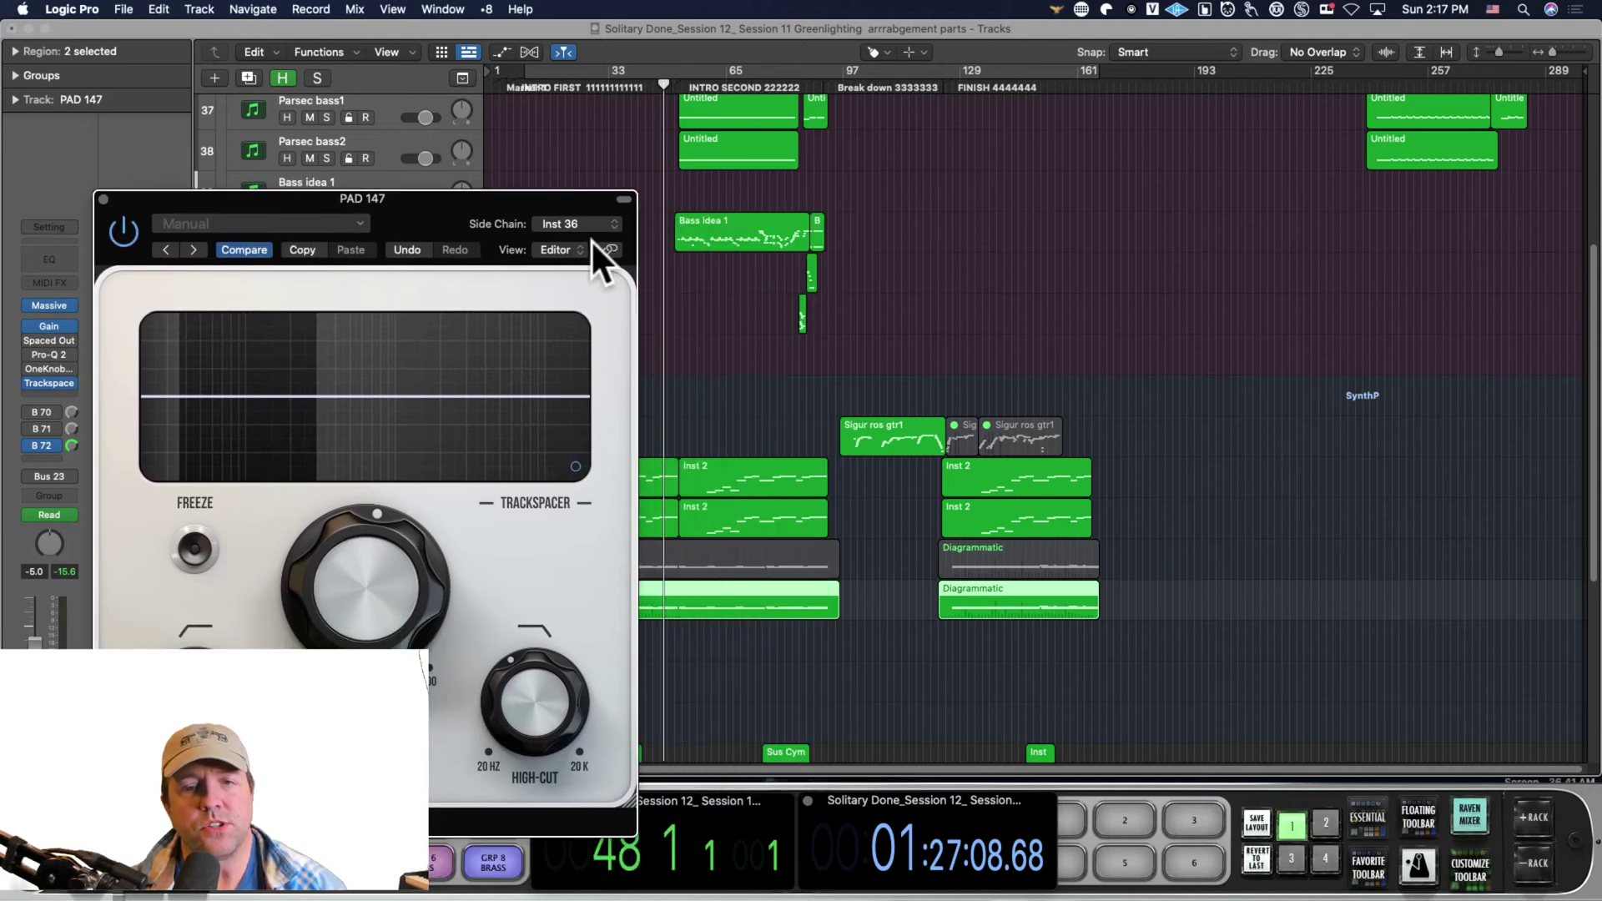
left_click_drag(504, 199, 1252, 185)
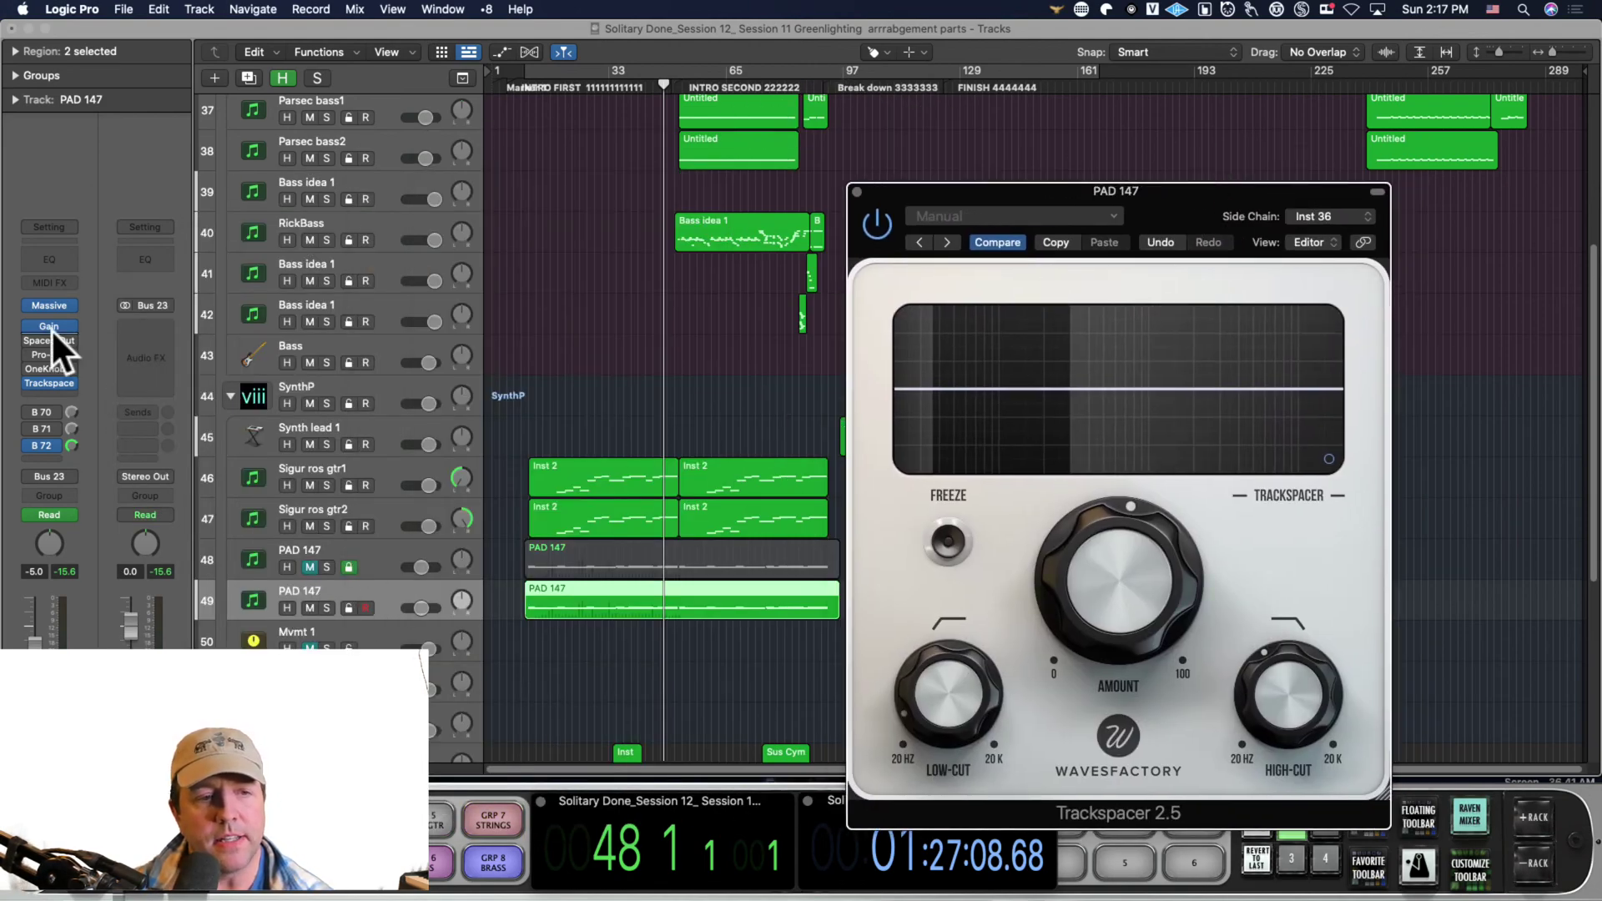
- Set Trackspacer's side chain on PAD 147 to RickBass (Inst 36) and move the window clear of the track headers
left_click_drag(1222, 197, 695, 141)
left_click(798, 167)
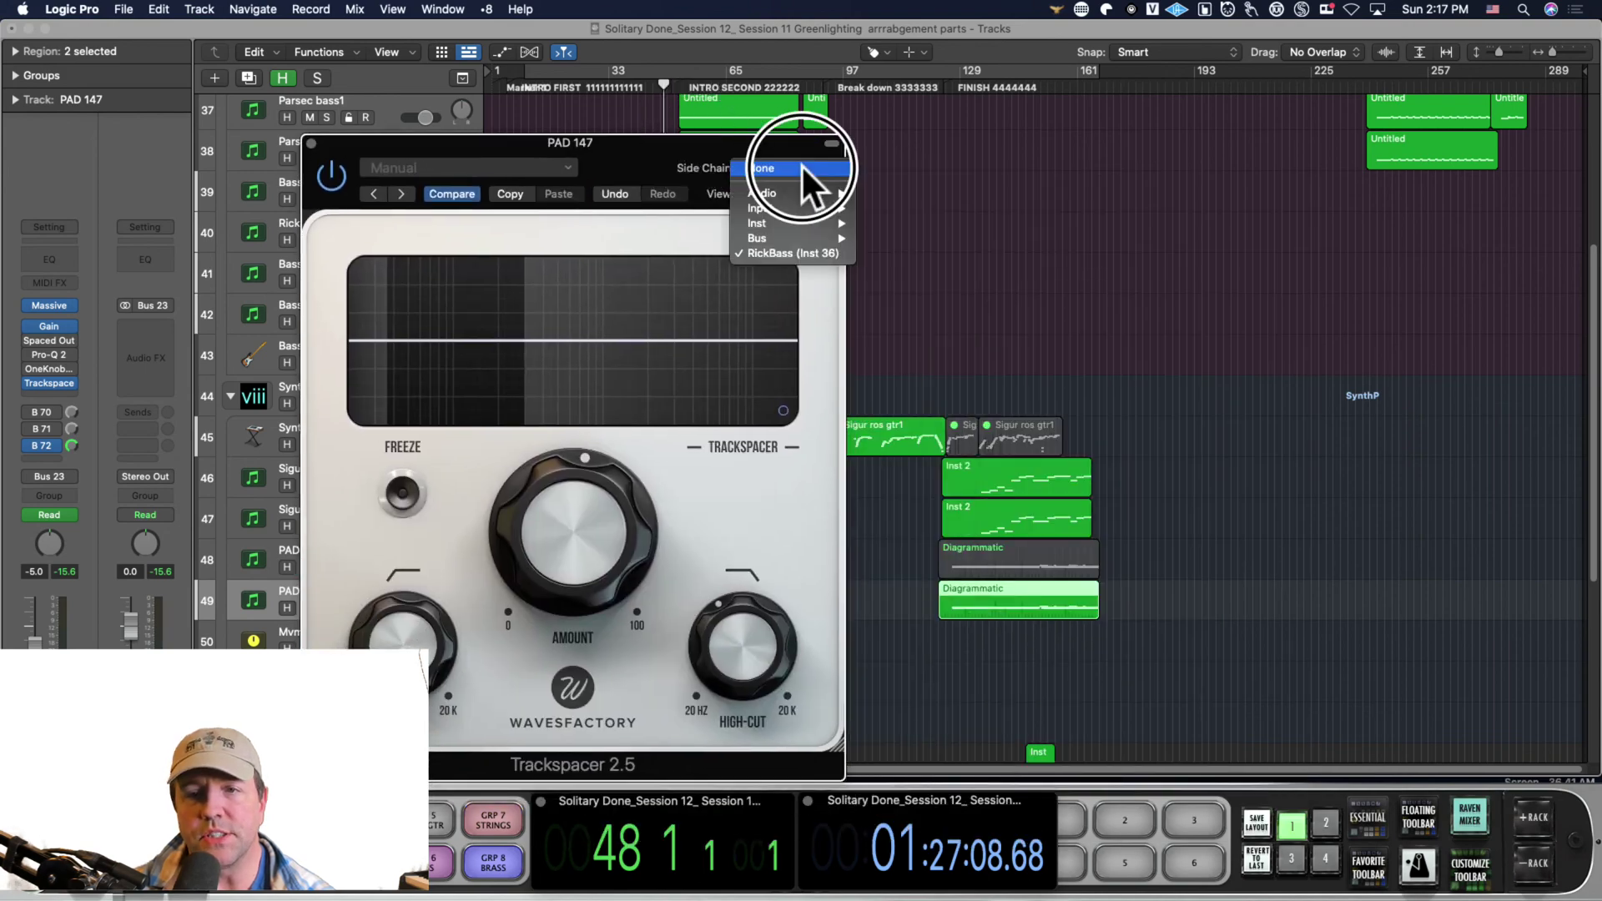
left_click(943, 155)
left_click_drag(623, 145, 1151, 131)
- Play the mix from bar 39 and open PAD 147's Pro-Q 2, switched on, beside the Trackspacer window
left_click_drag(542, 84, 634, 83)
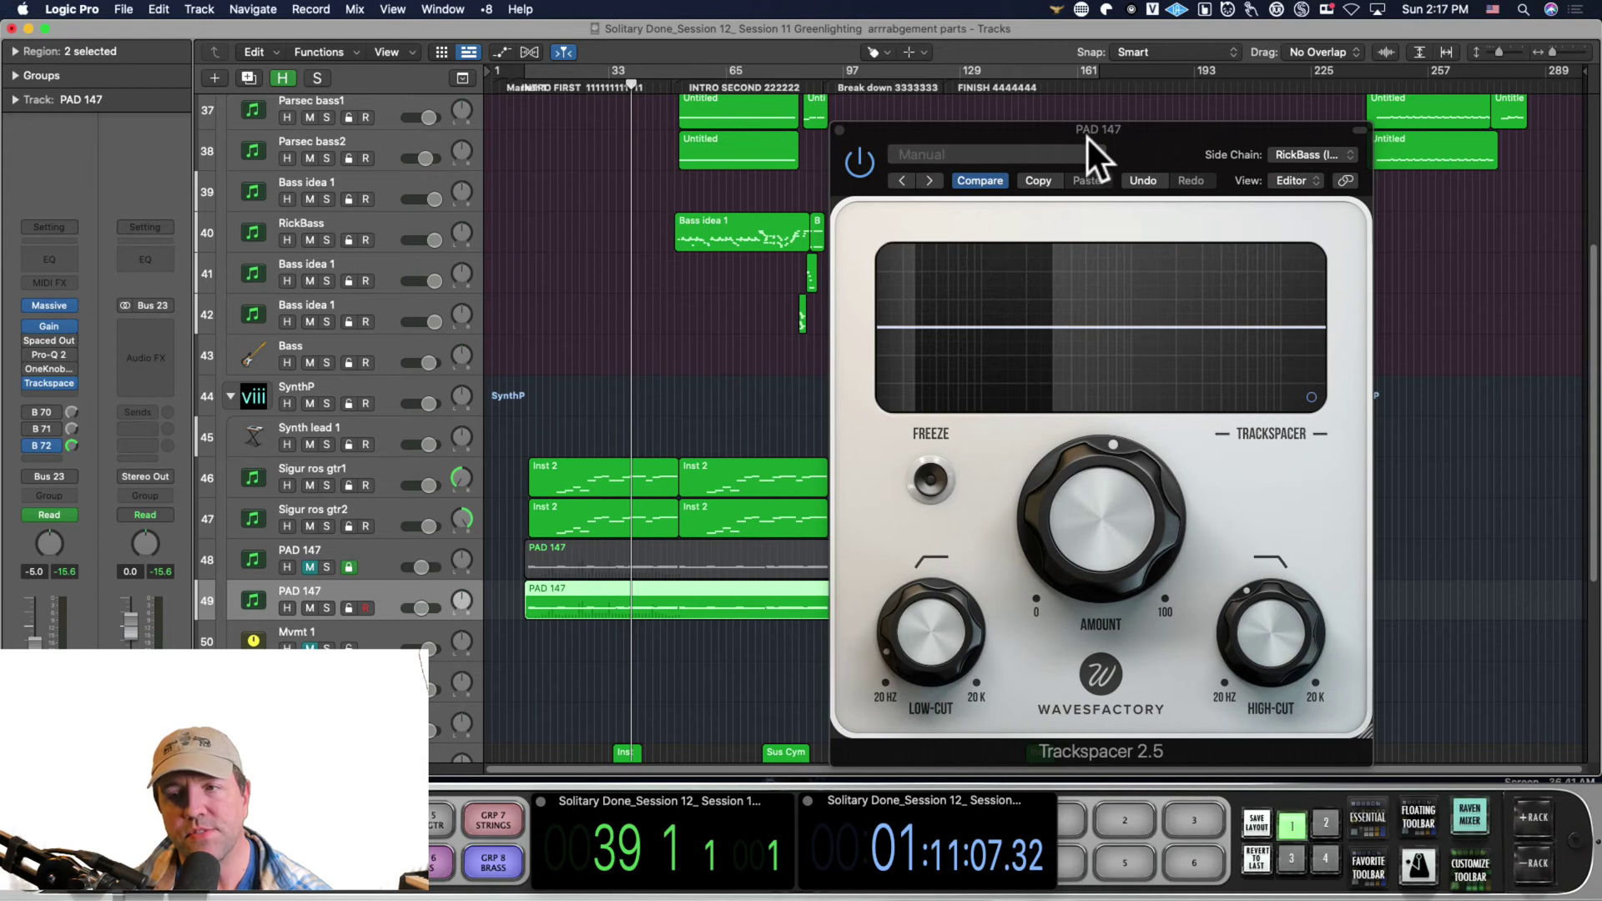
key("space")
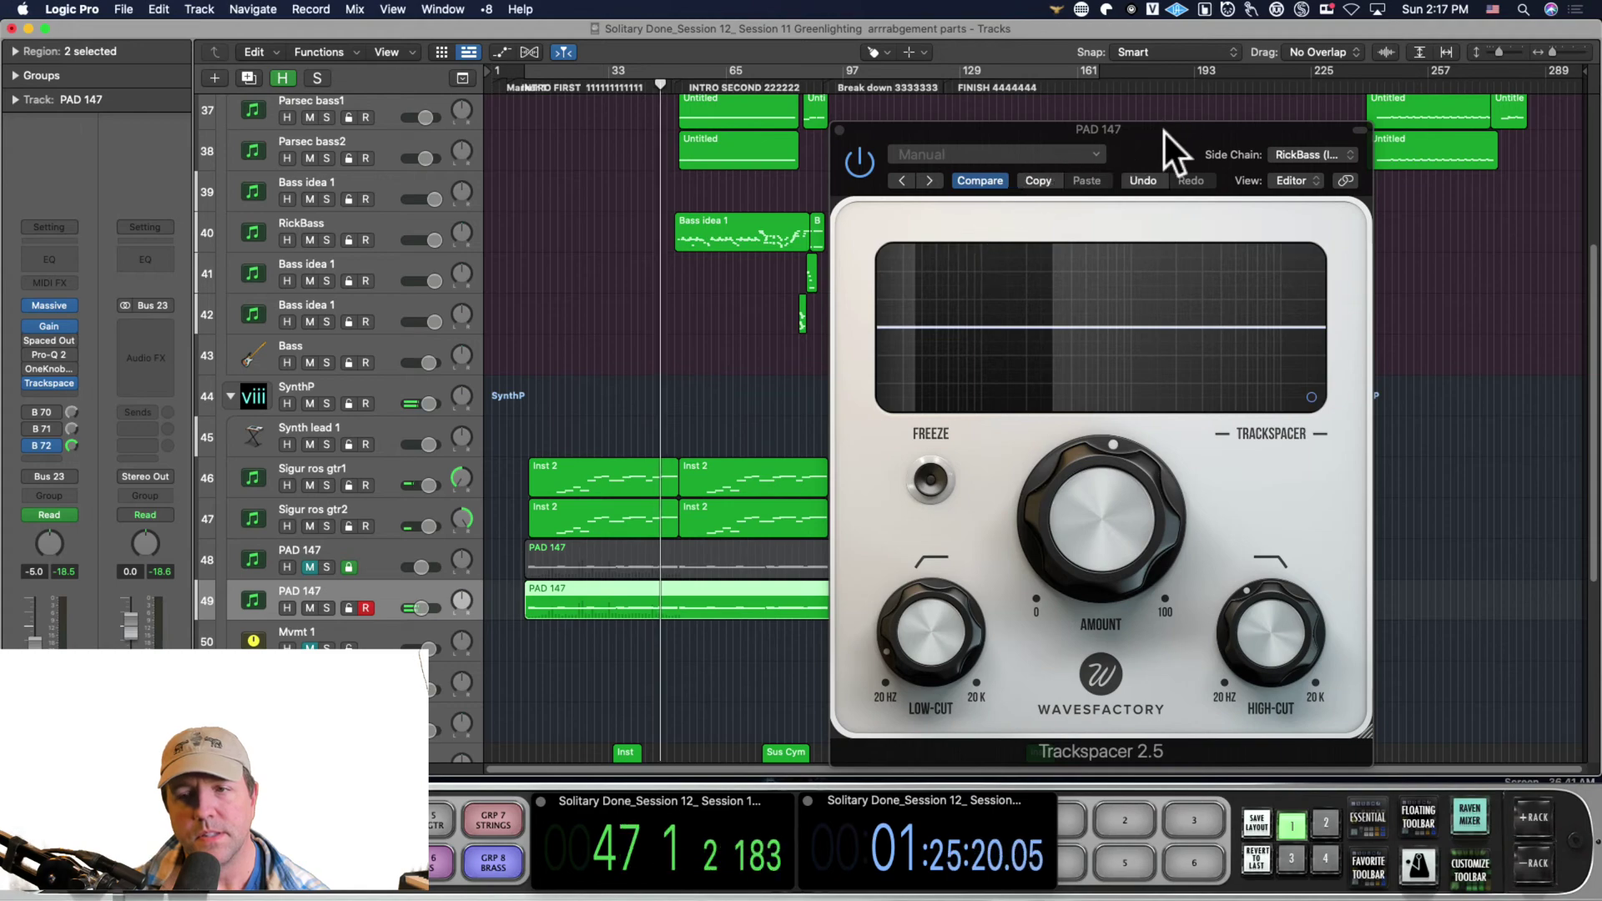
left_click_drag(1162, 131, 820, 112)
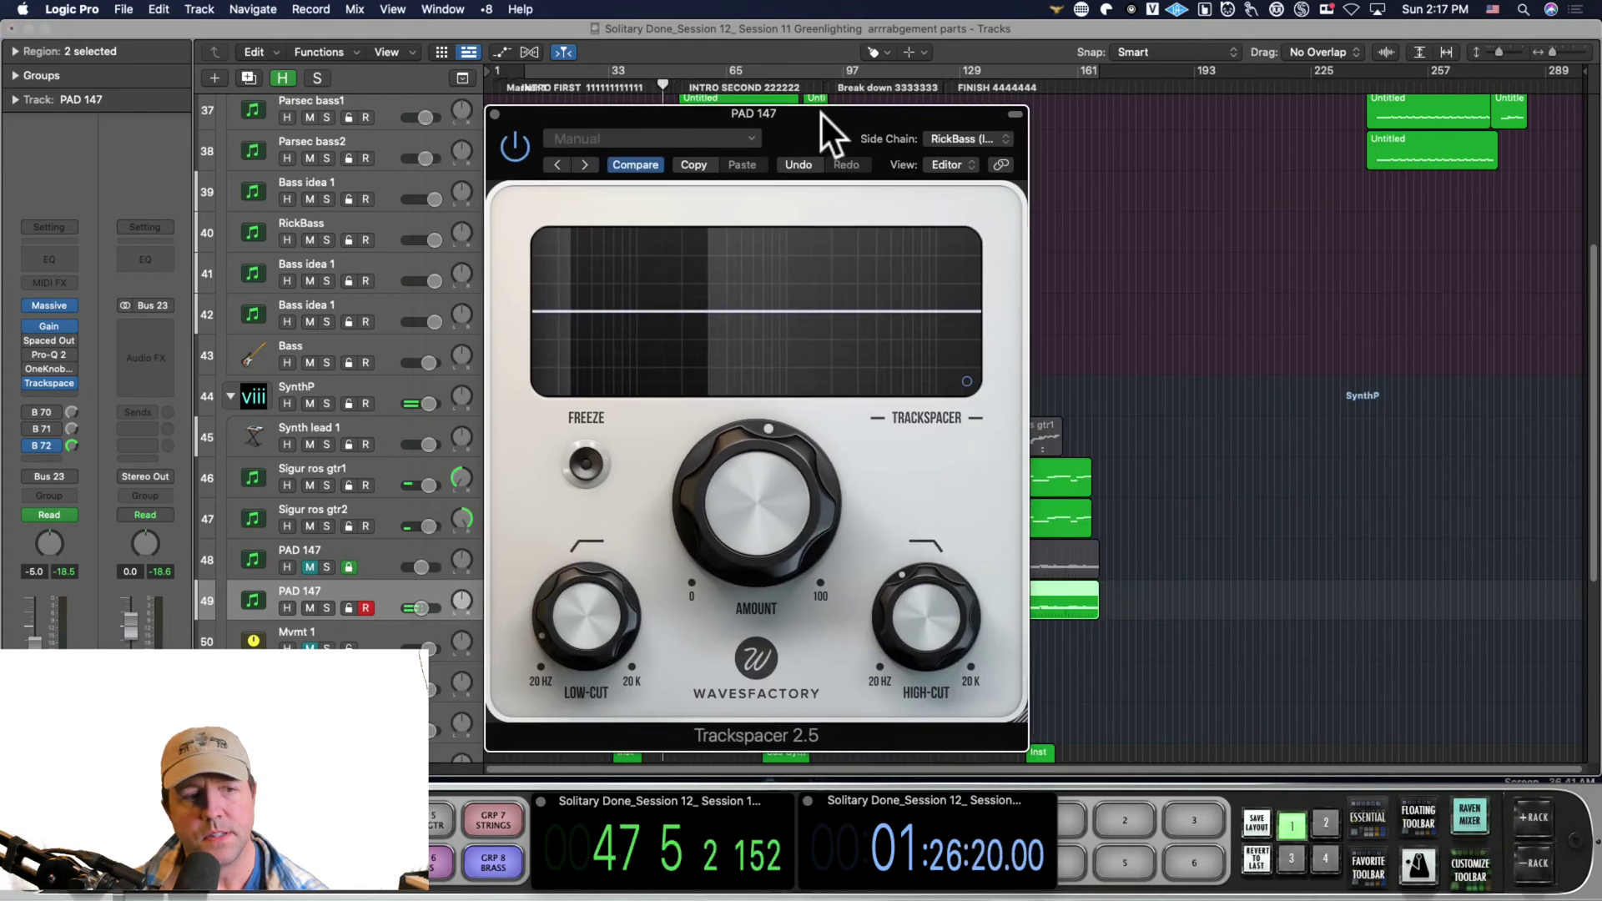
left_click(46, 351)
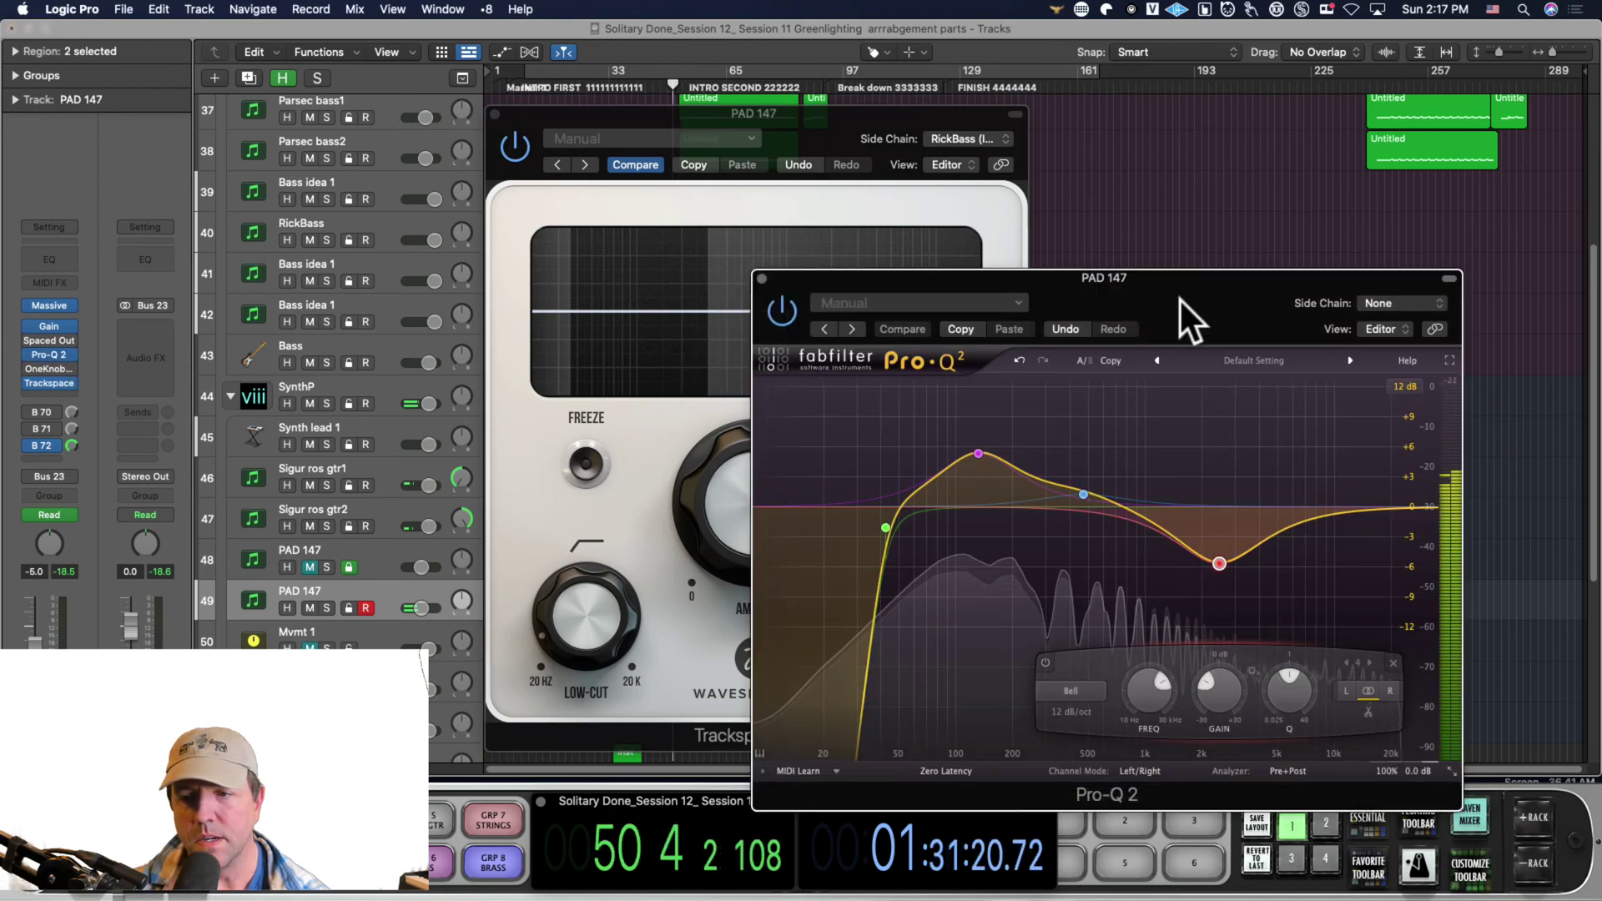
left_click_drag(1178, 305, 1411, 191)
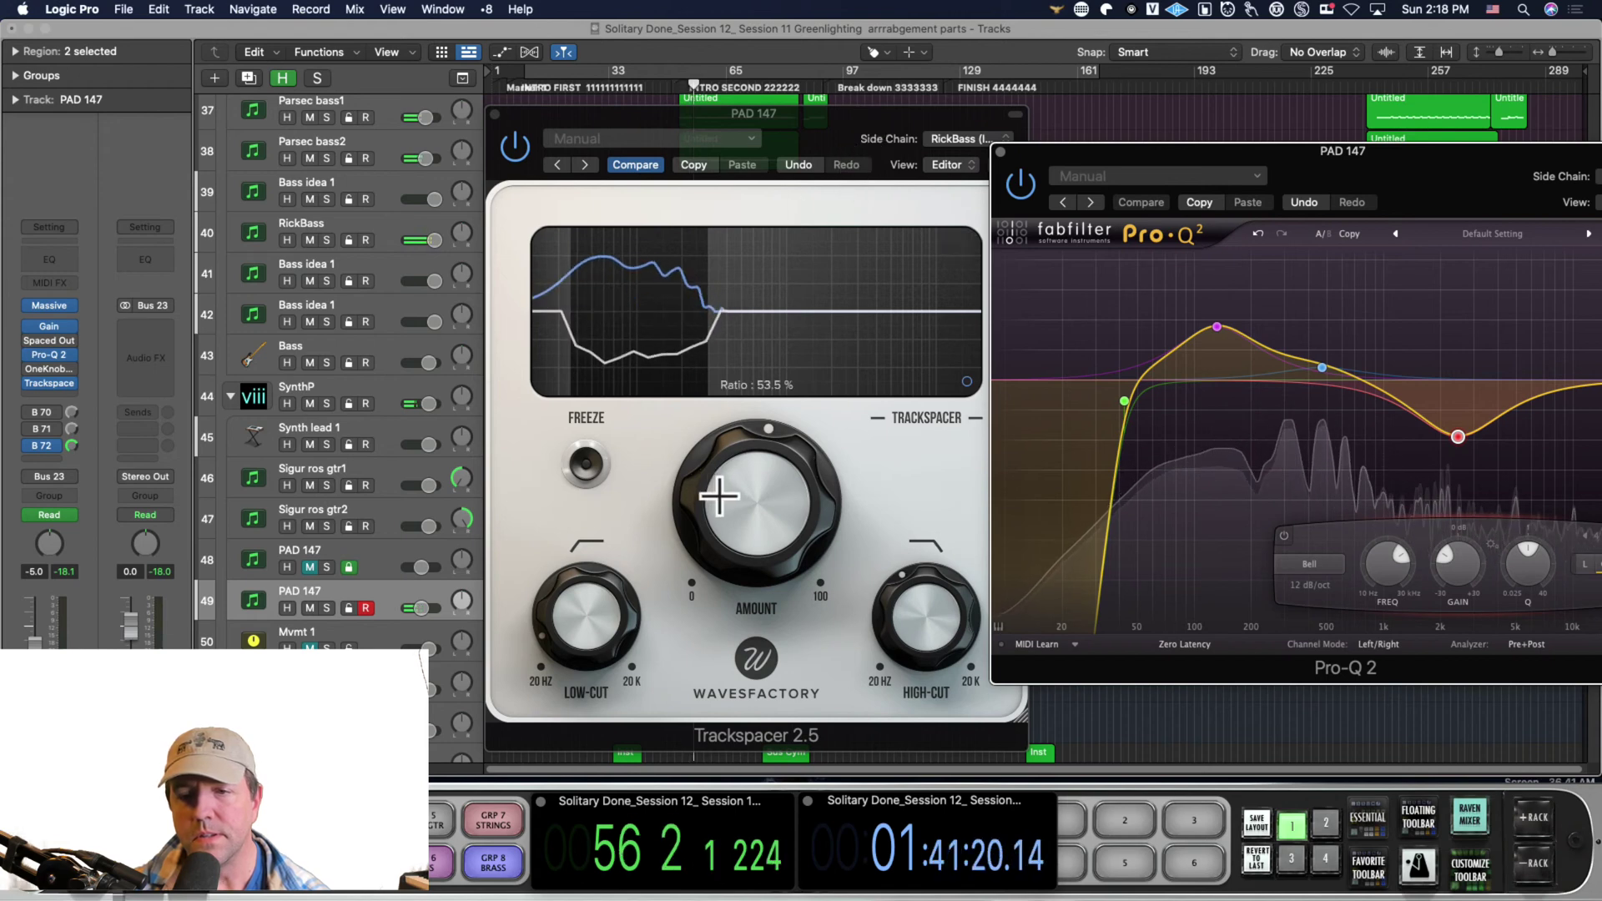
- Try Trackspacer's Amount control on PAD 147, move its window aside, and return playback to bar 48
left_click_drag(734, 495, 715, 458)
left_click_drag(837, 137, 453, 303)
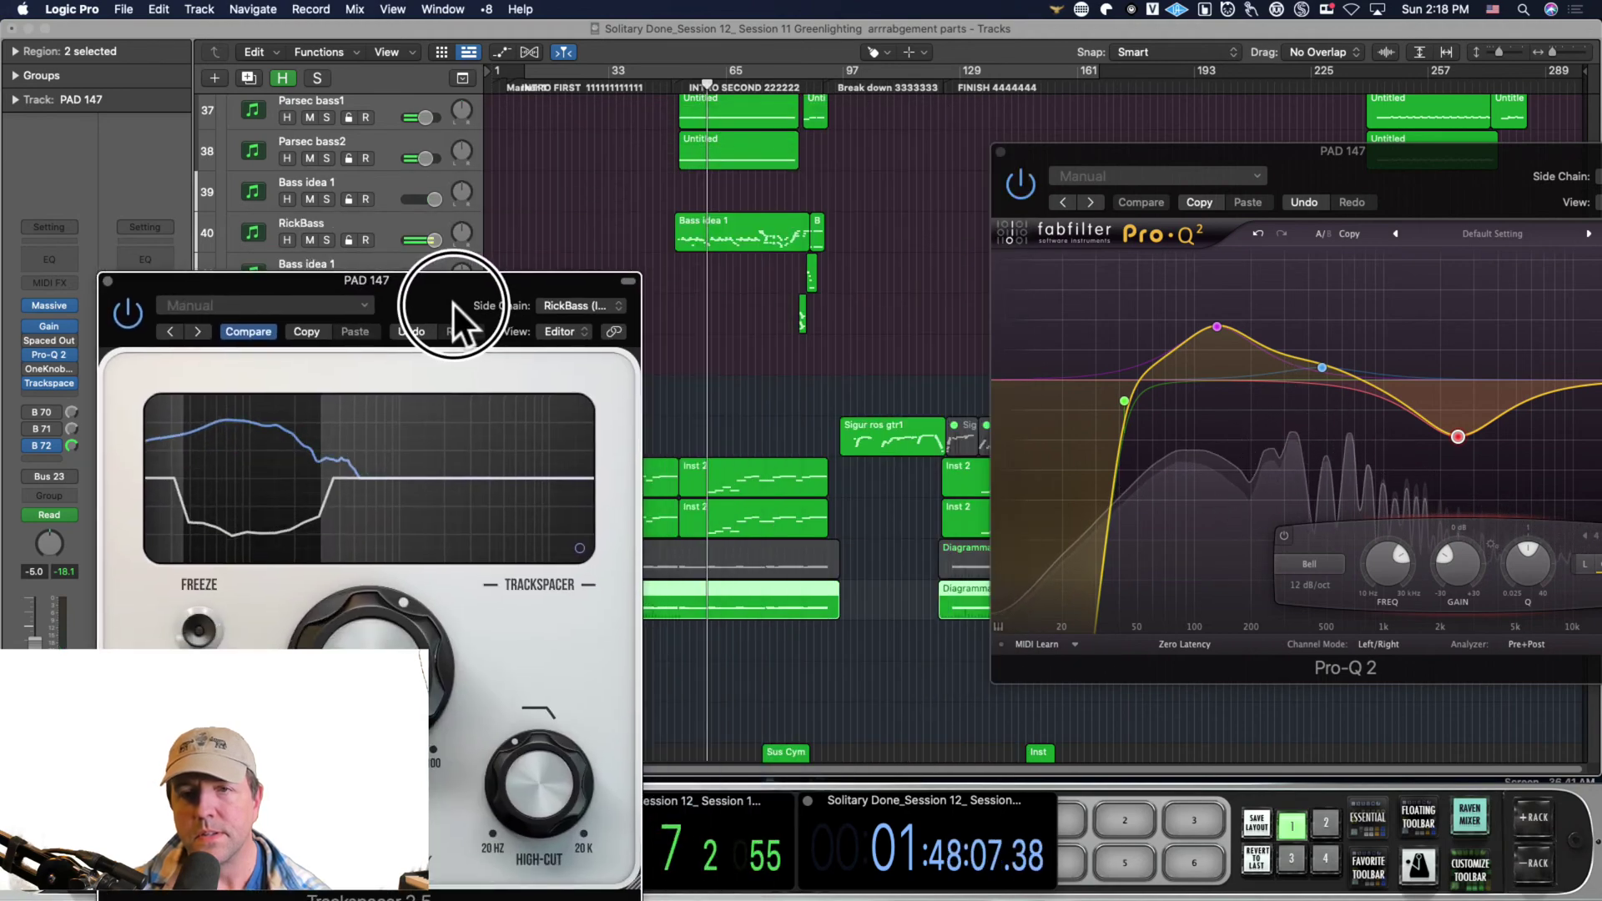
left_click(670, 82)
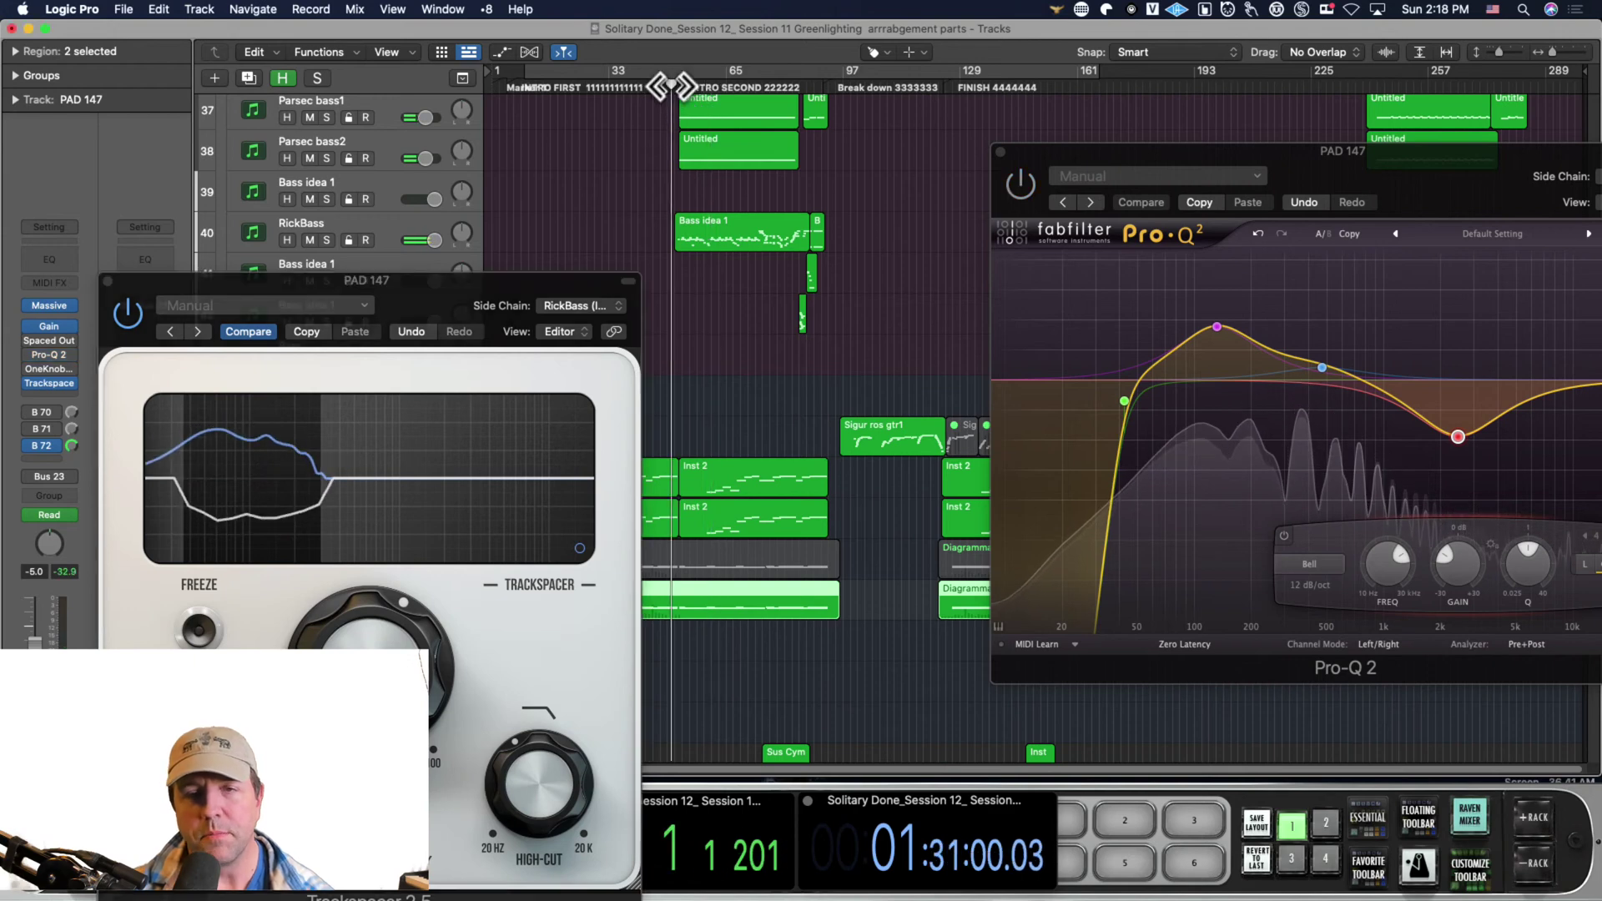
left_click(104, 304)
left_click(662, 82)
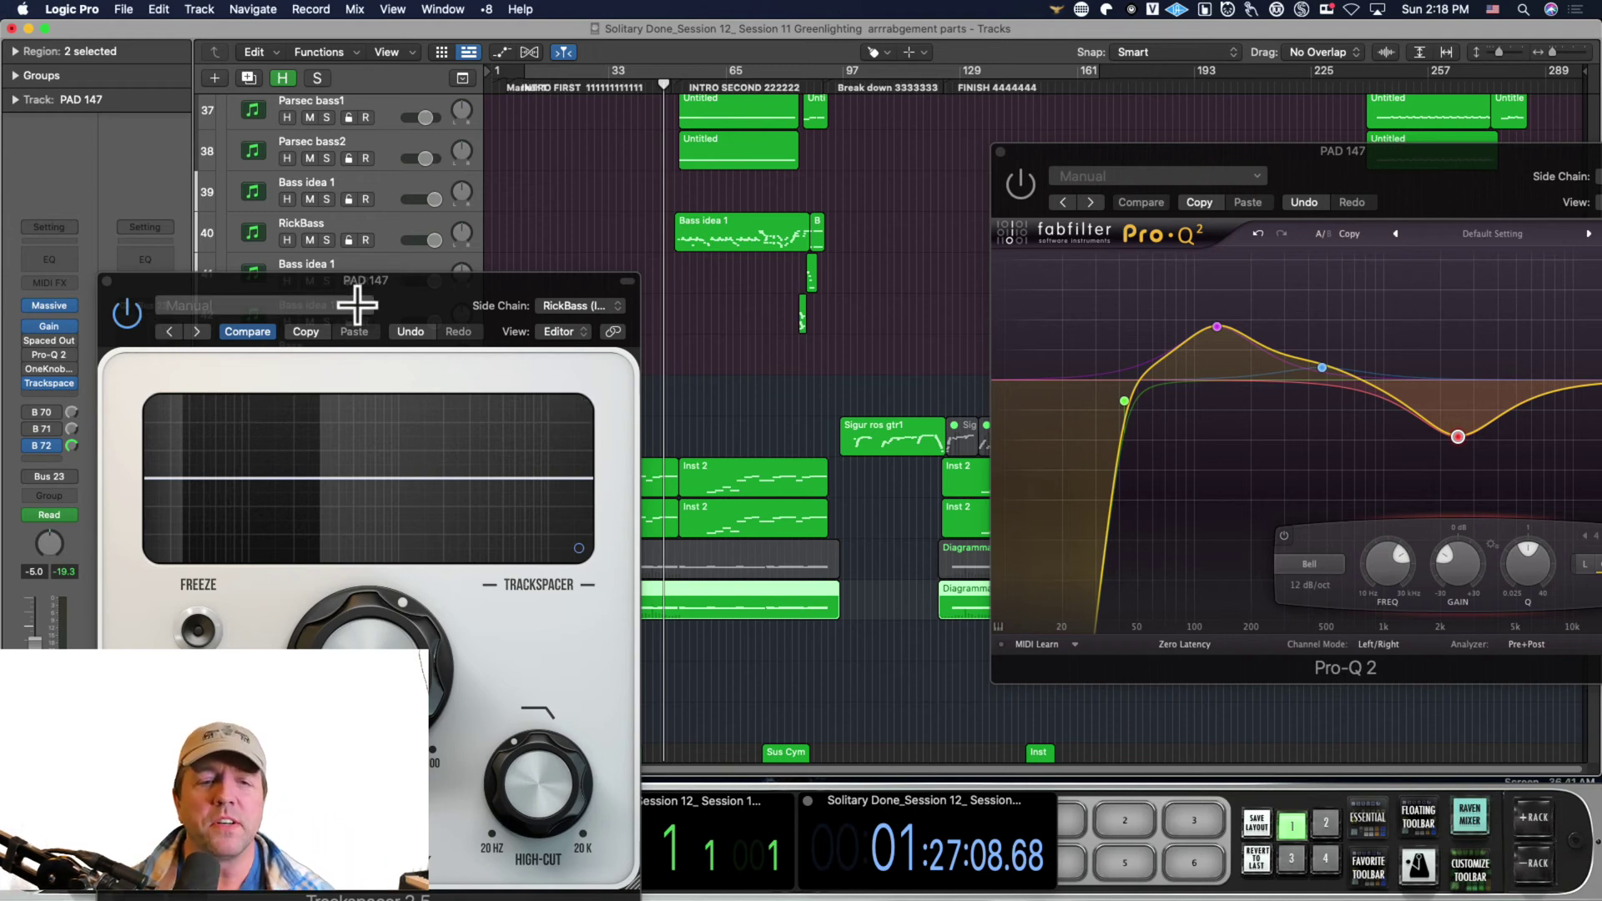
- Toggle Trackspacer's bypass on PAD 147 during playback to compare the pad against the bass, then stop with it on
left_click_drag(398, 294, 413, 291)
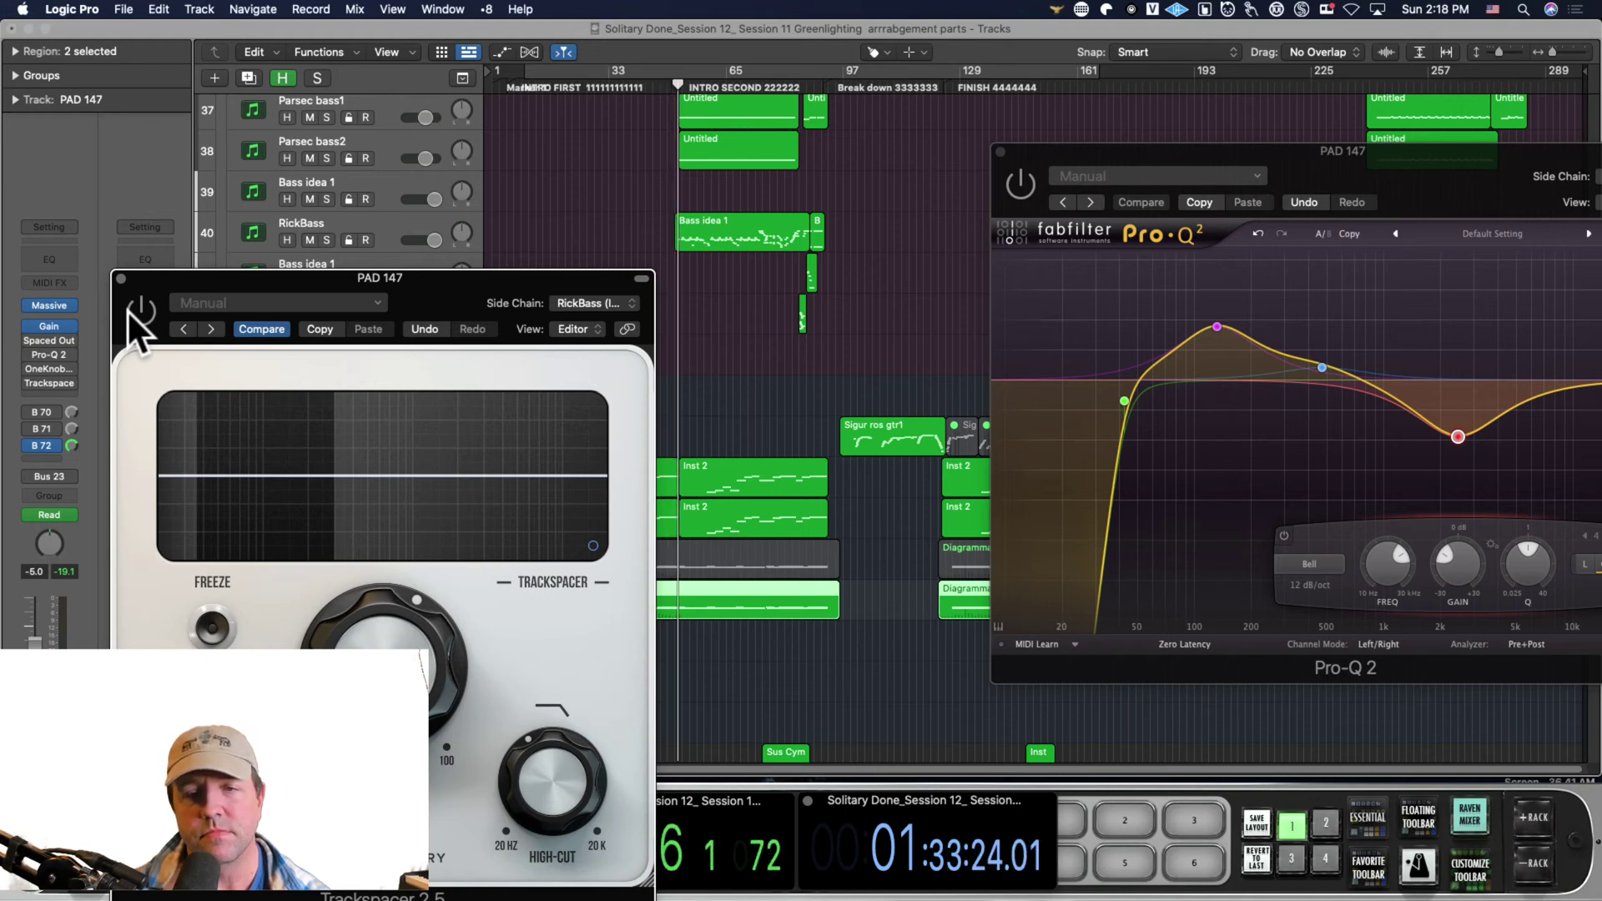
left_click(132, 311)
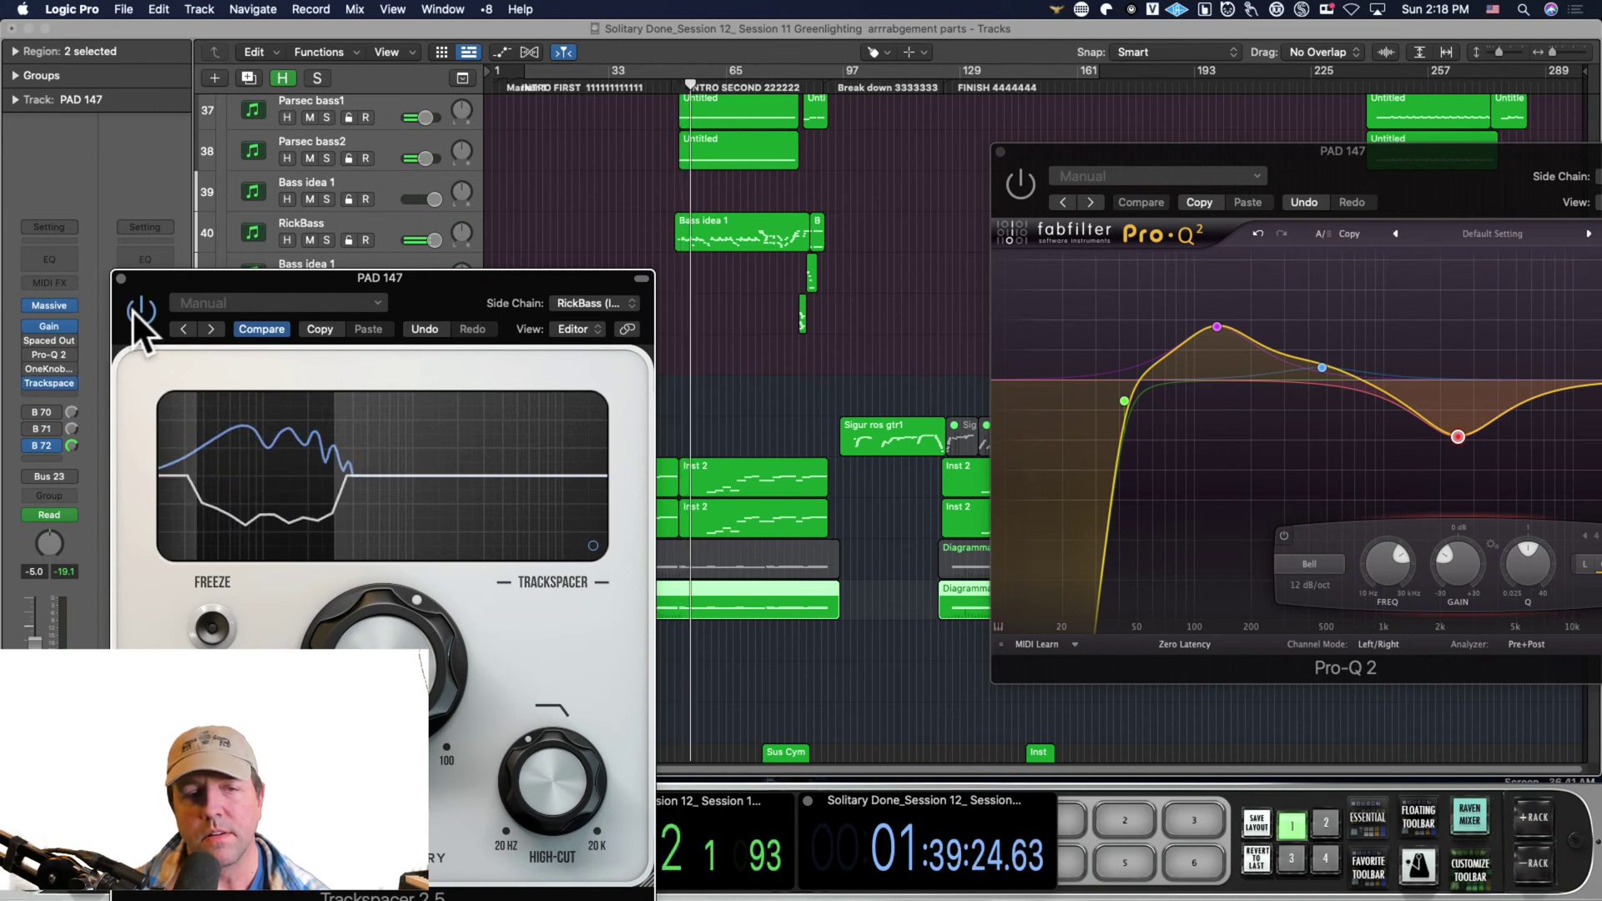
left_click(142, 309)
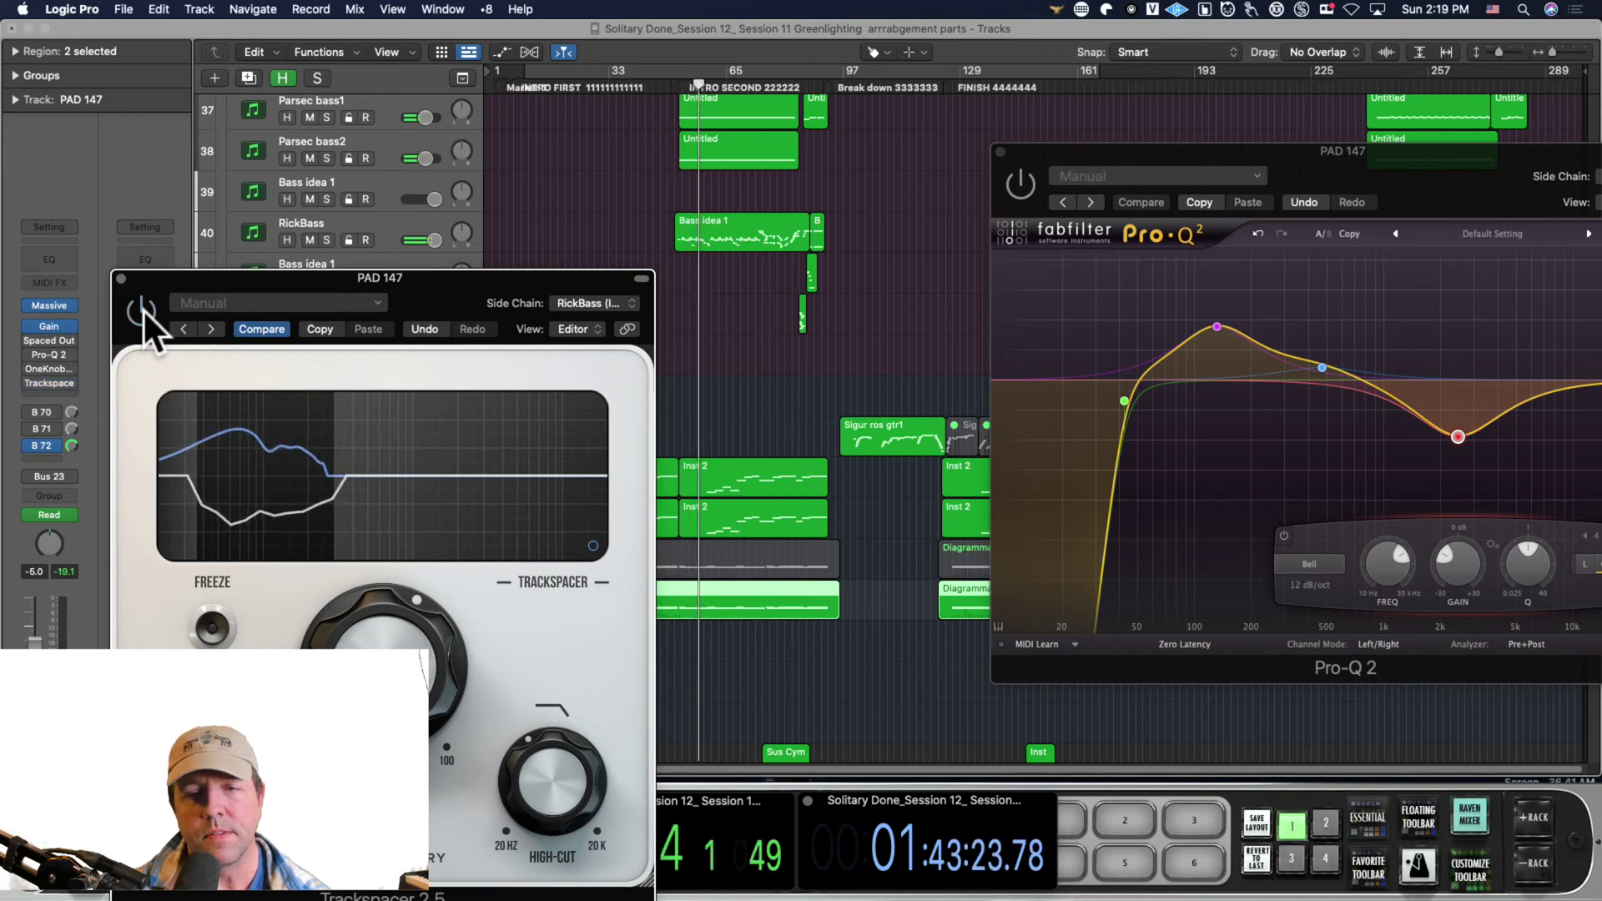
left_click(142, 310)
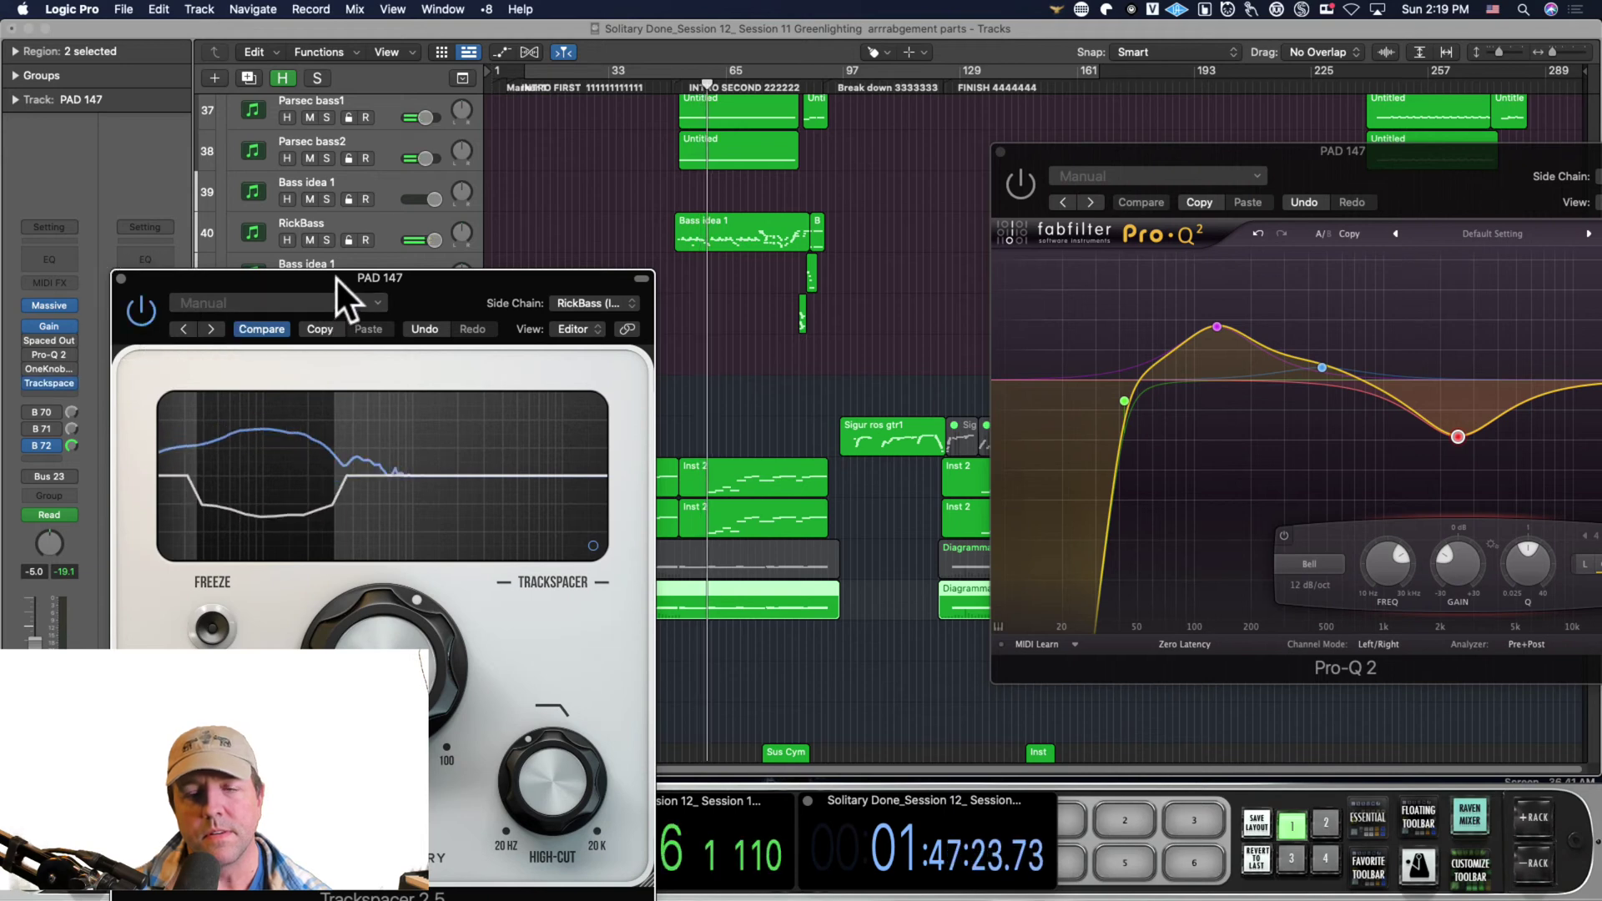
left_click_drag(337, 277, 399, 275)
key("space")
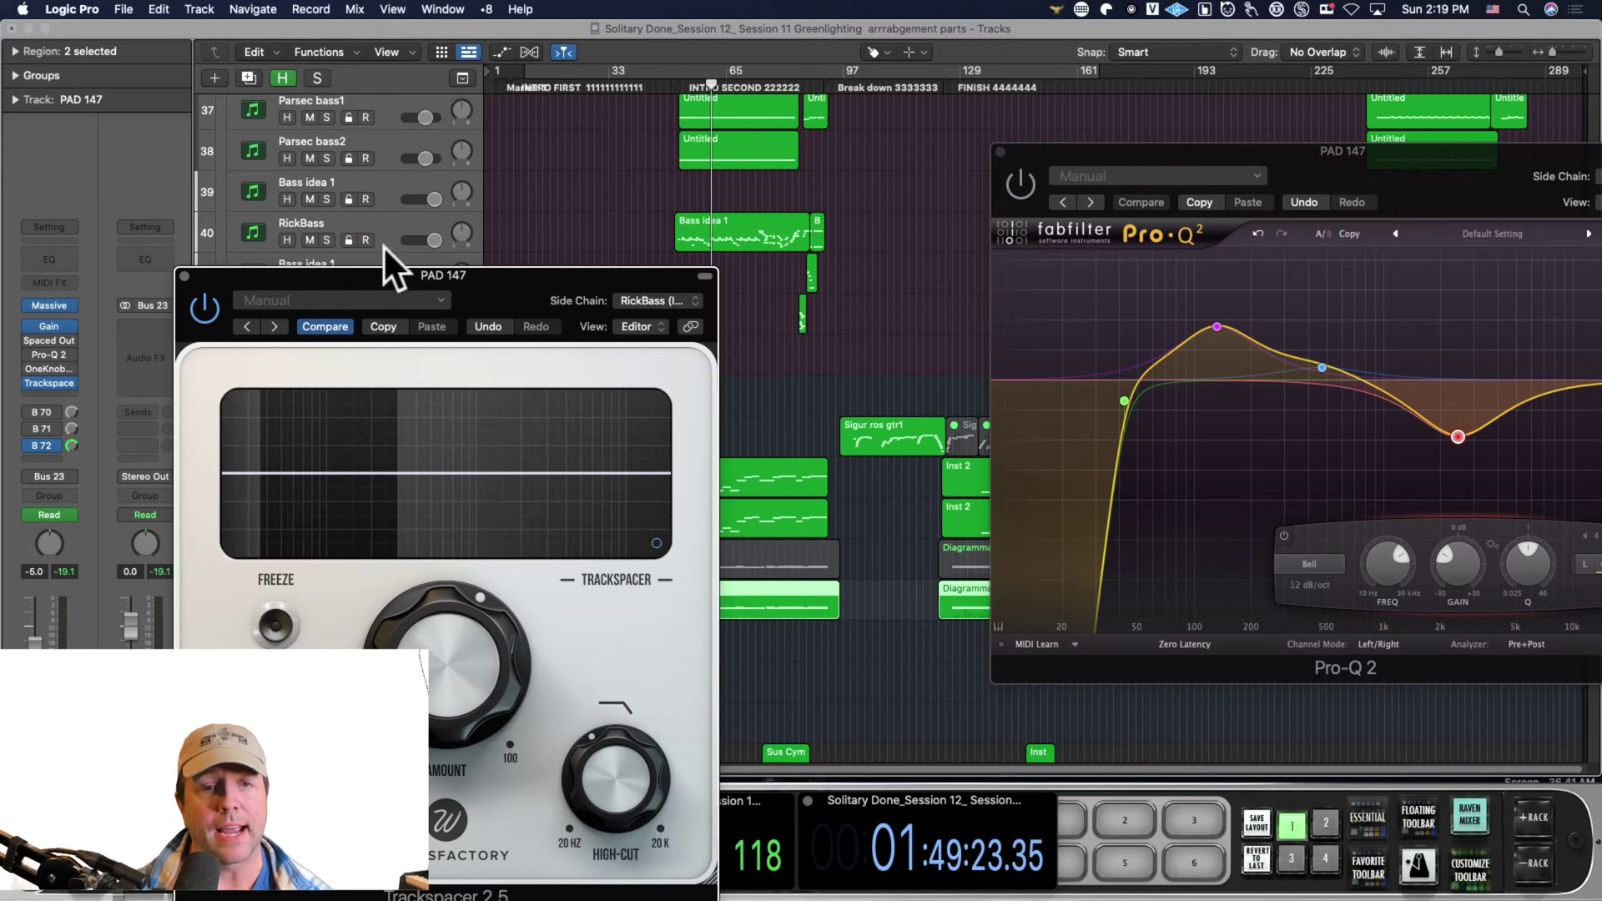
- Lower the Gain plugin on the RickBass track to -12.2 dB and place its window beside Trackspacer
left_click(397, 219)
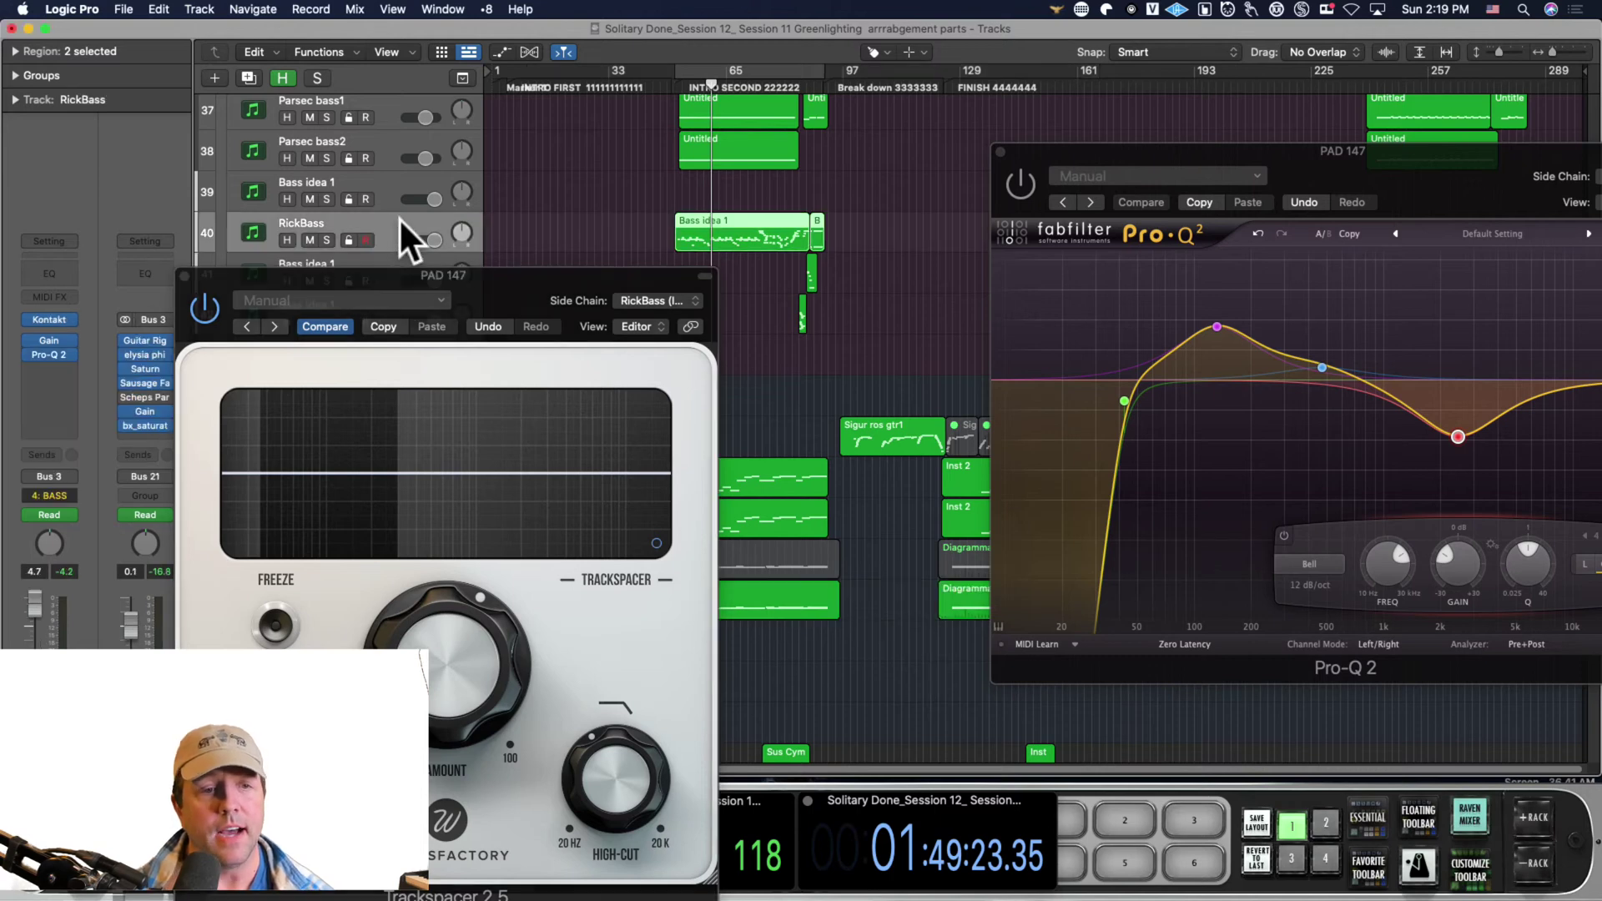
left_click(52, 338)
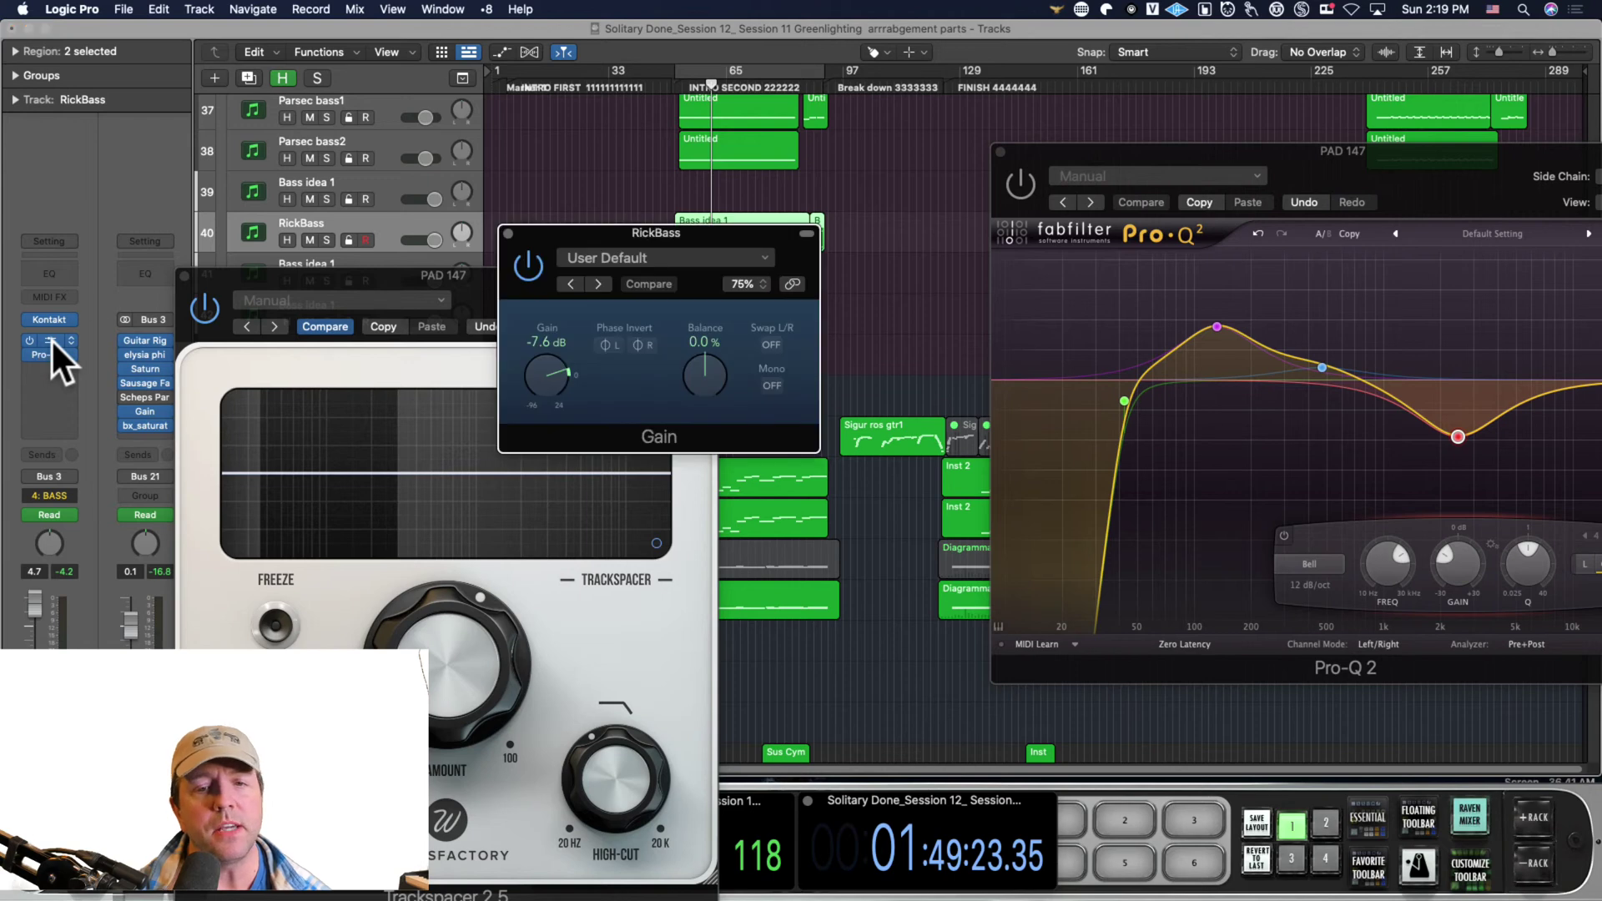
left_click(554, 365)
left_click_drag(555, 365, 559, 378)
left_click_drag(576, 236, 792, 479)
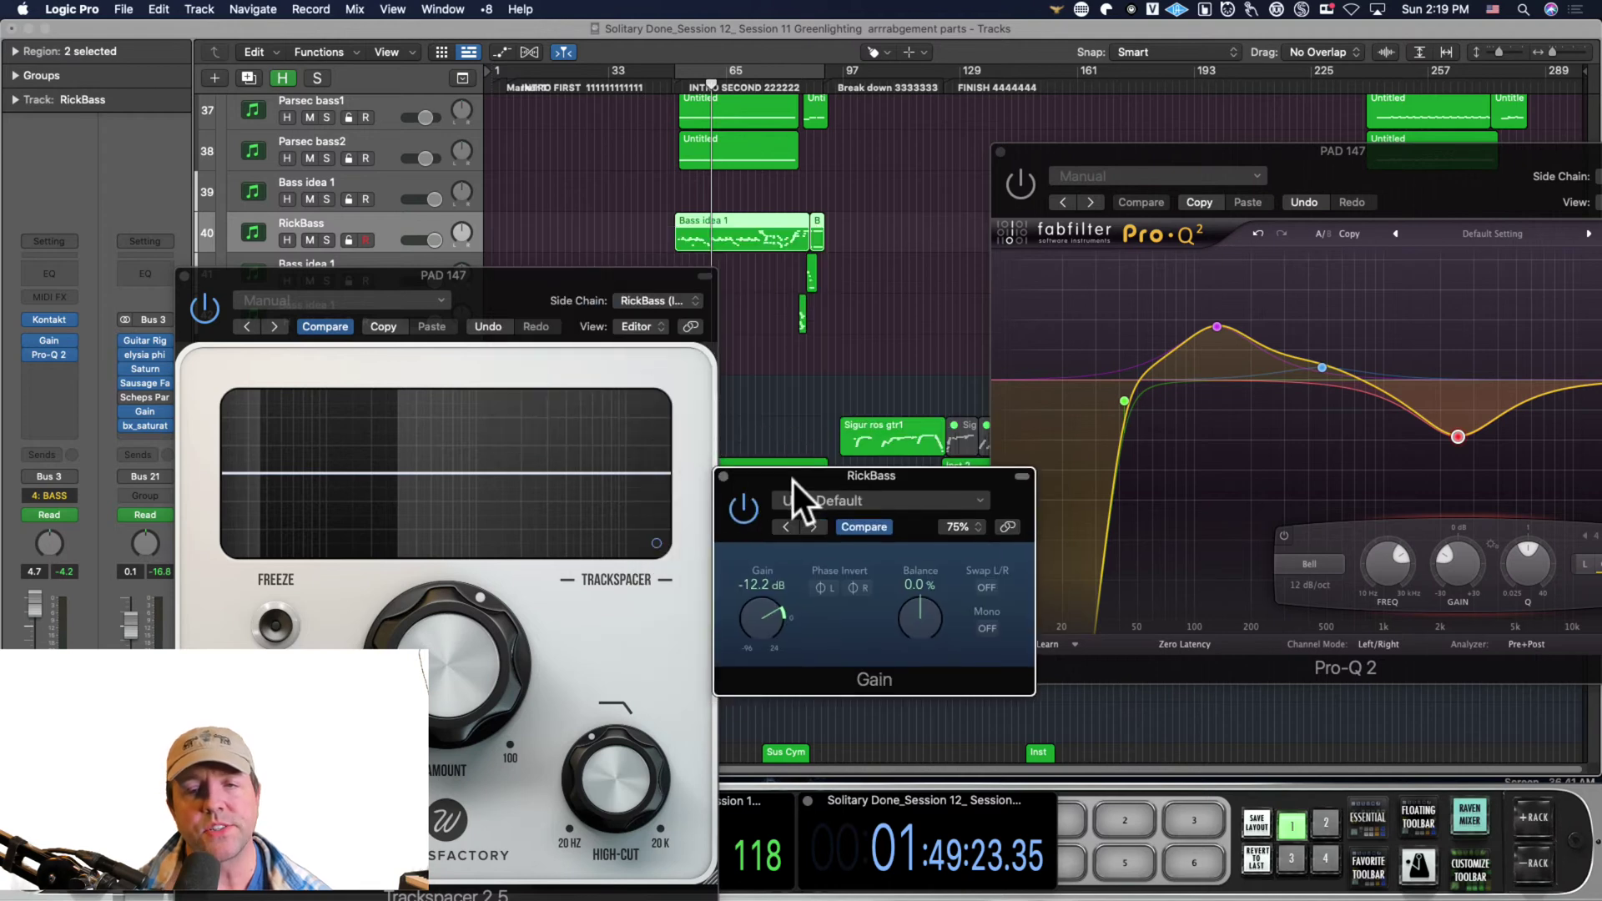
- Play the mix from just before the RickBass region to check how Trackspacer reacts to the bass level
left_click(668, 89)
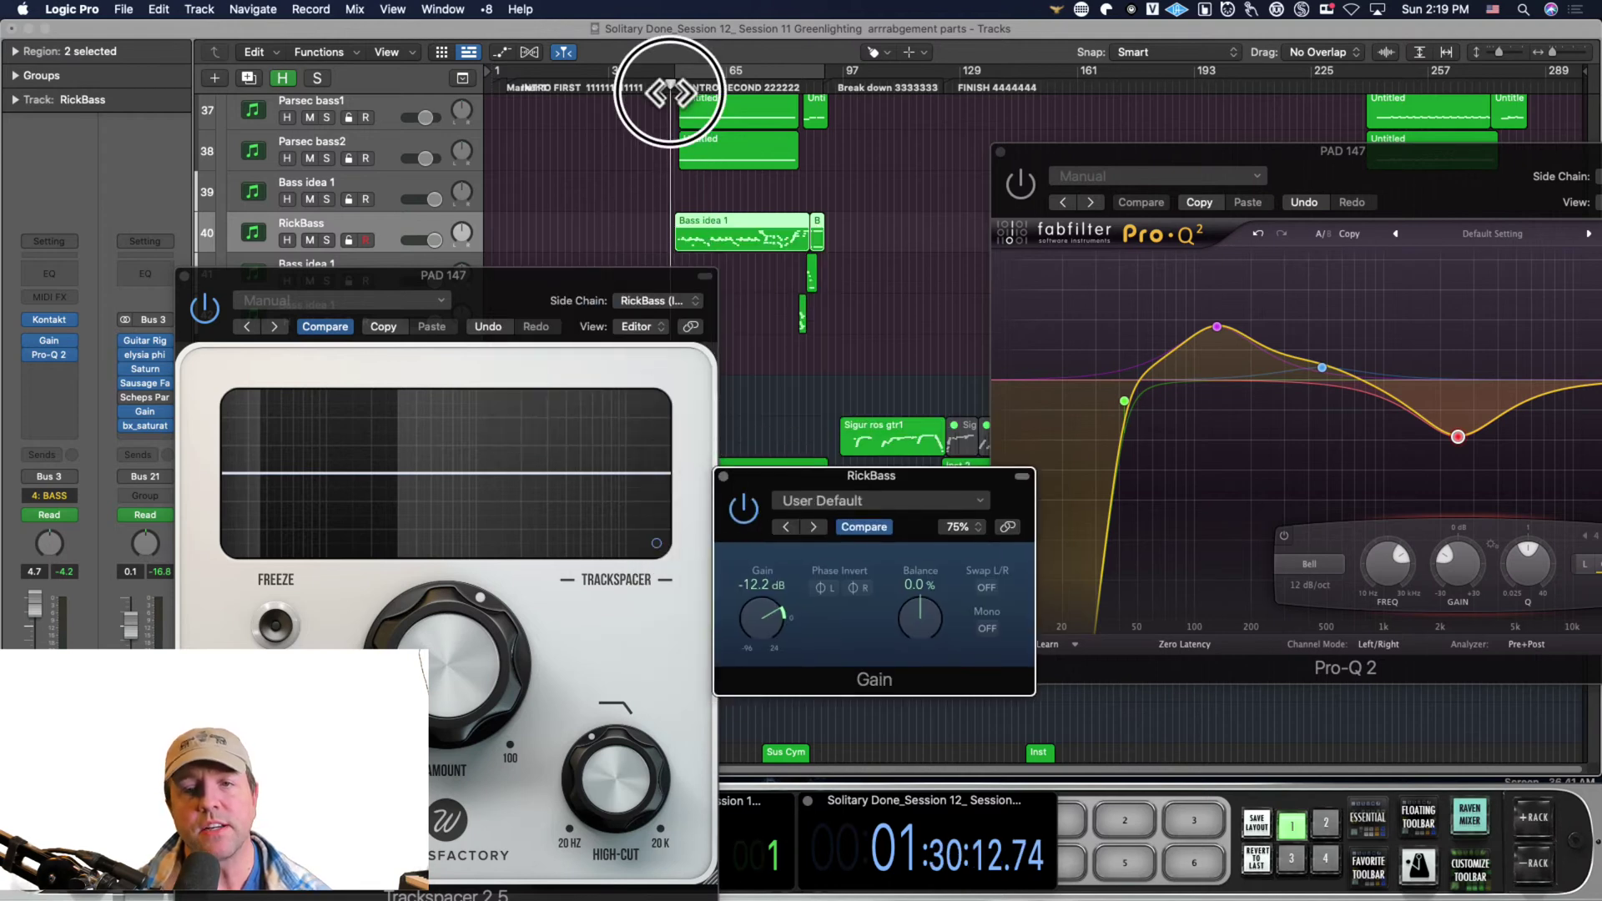
left_click(672, 86)
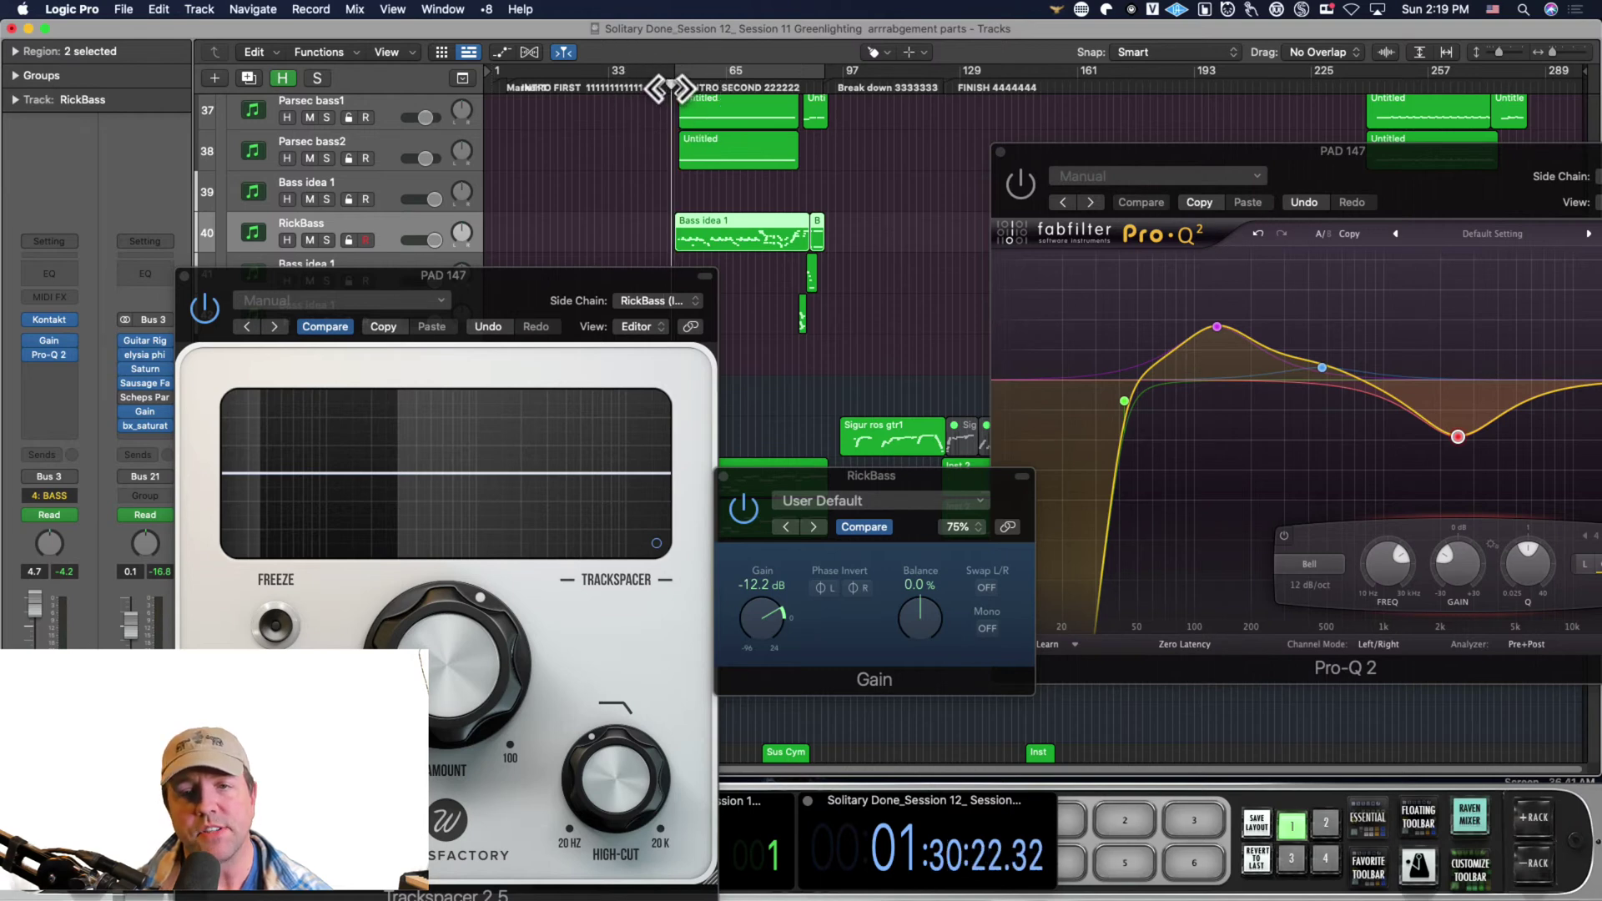
key("space")
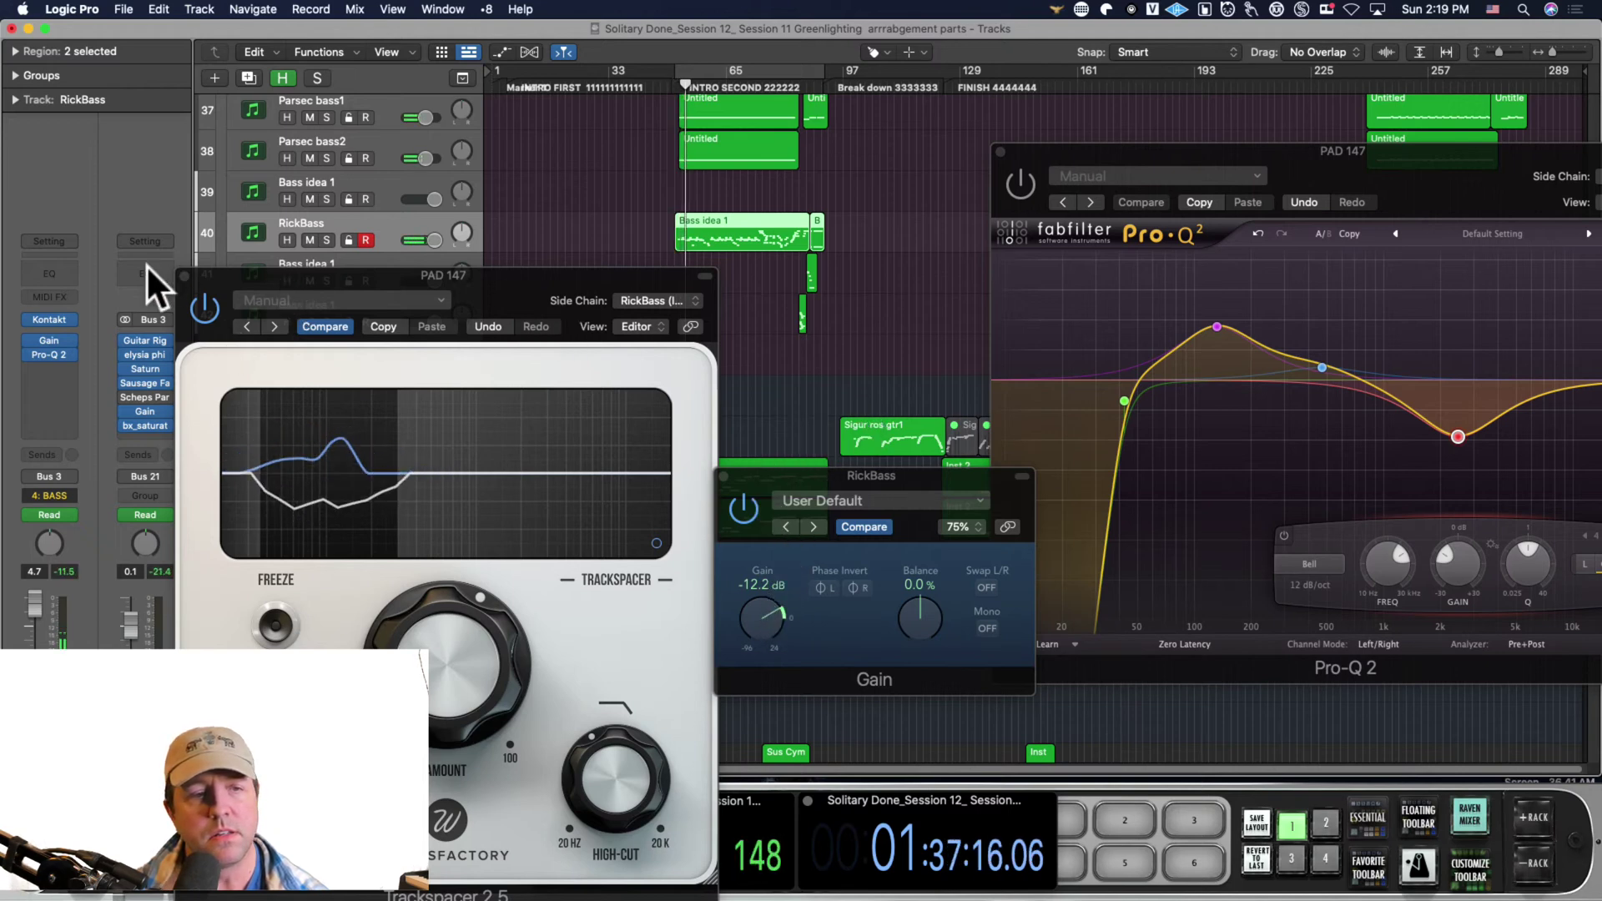
- Reopen RickBass's Gain plugin and raise its gain to -10.4 dB during playback
left_click(49, 338)
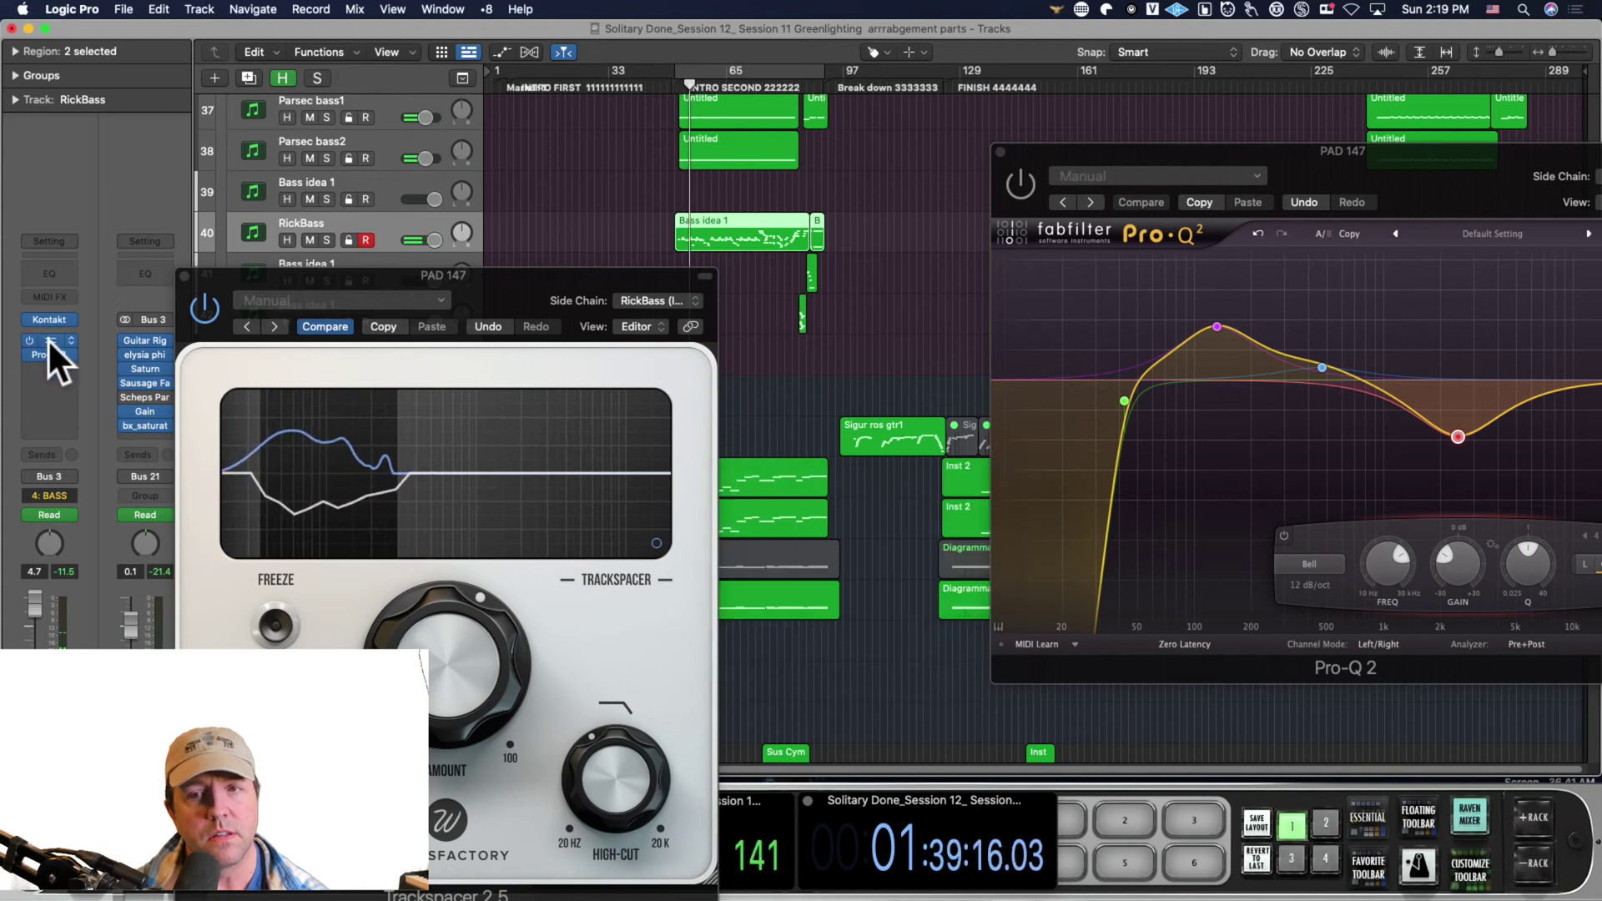
left_click(48, 339)
left_click_drag(753, 622, 752, 615)
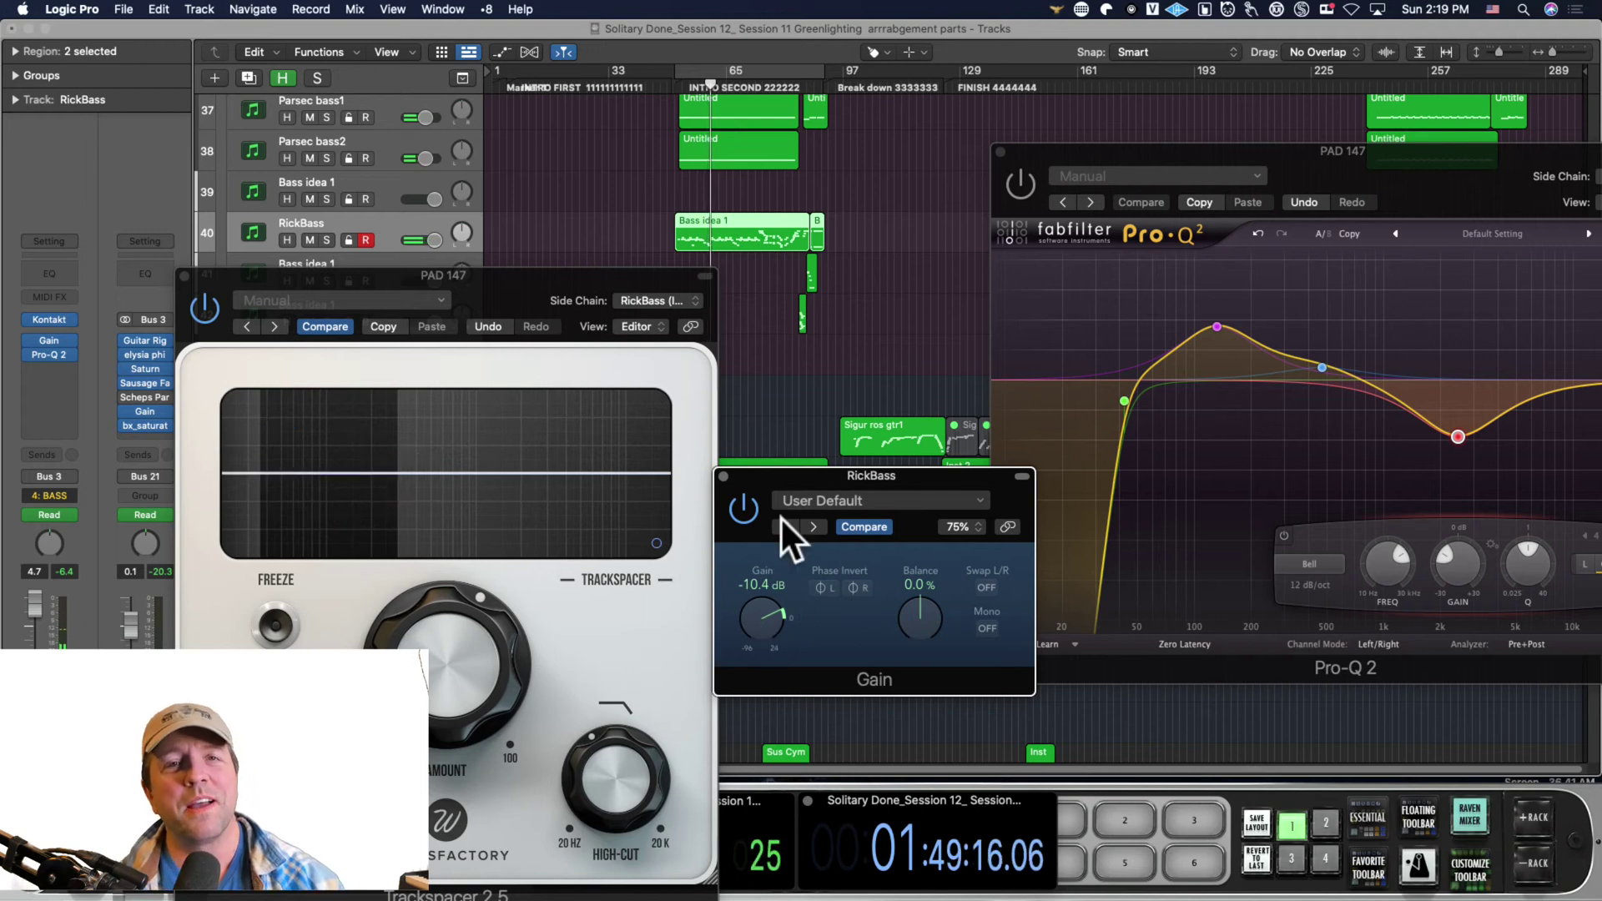